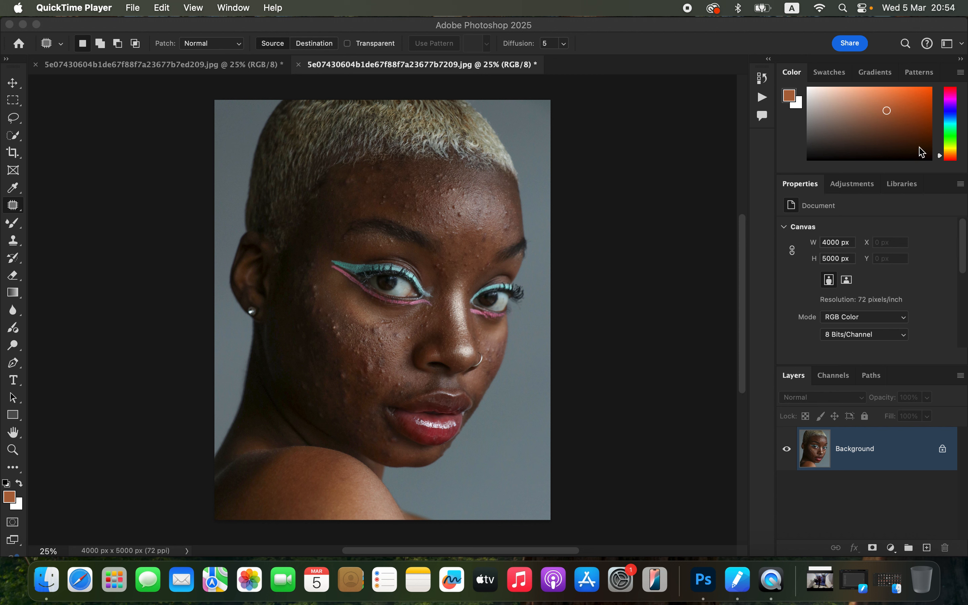
Step: Duplicate the Background layer and activate the Patch Tool
left_click(641, 34)
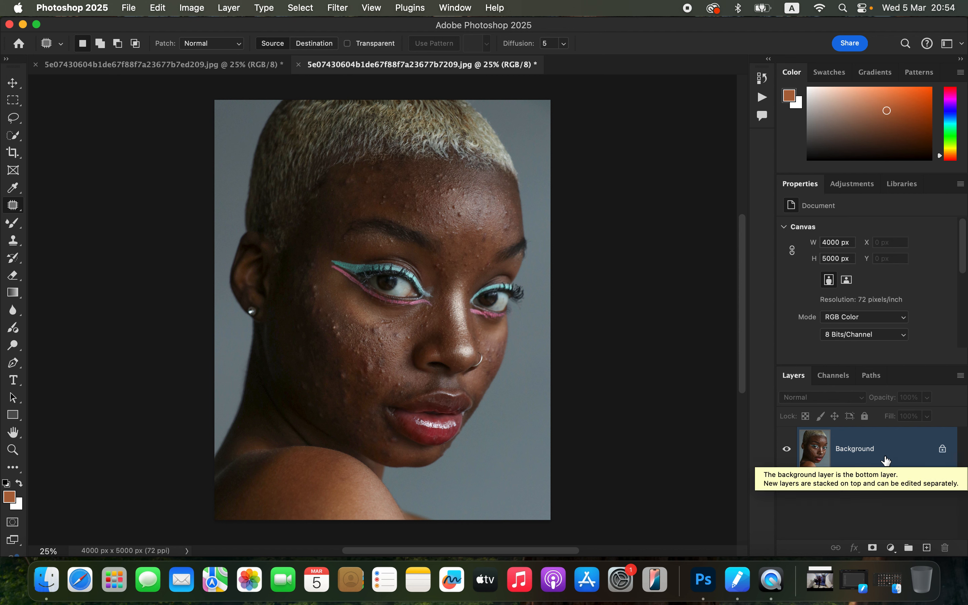
key("super+j")
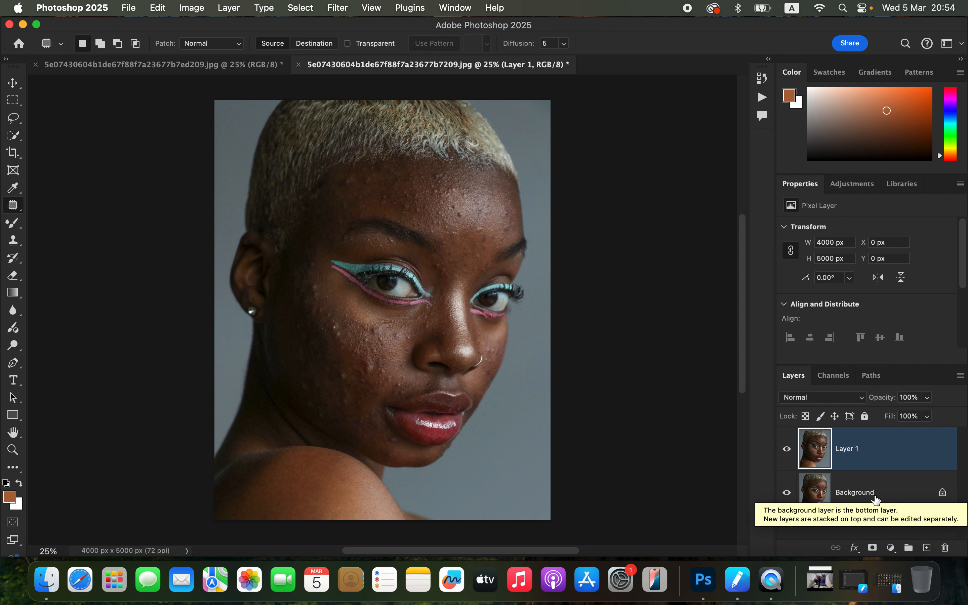
left_click(12, 209)
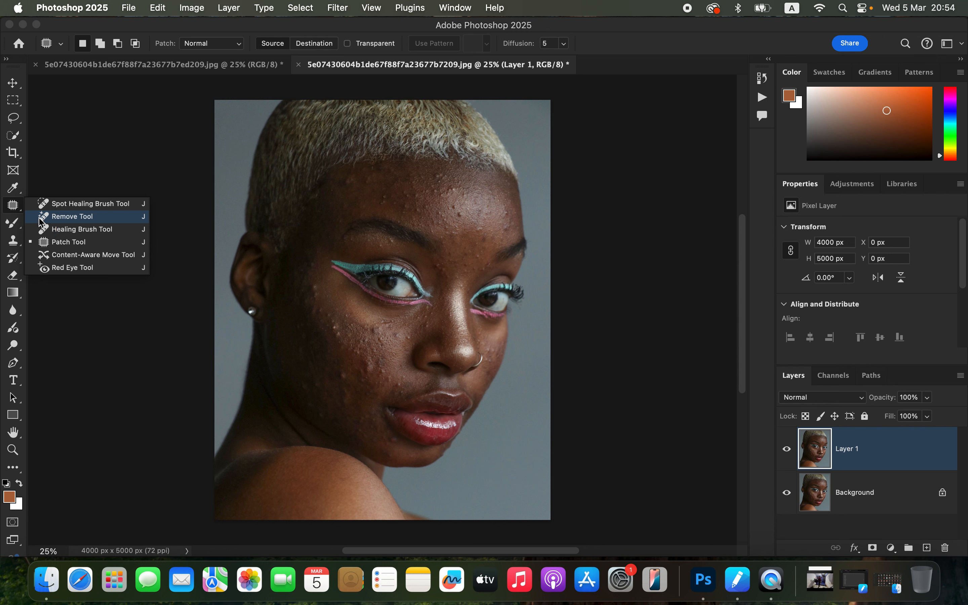
left_click(76, 242)
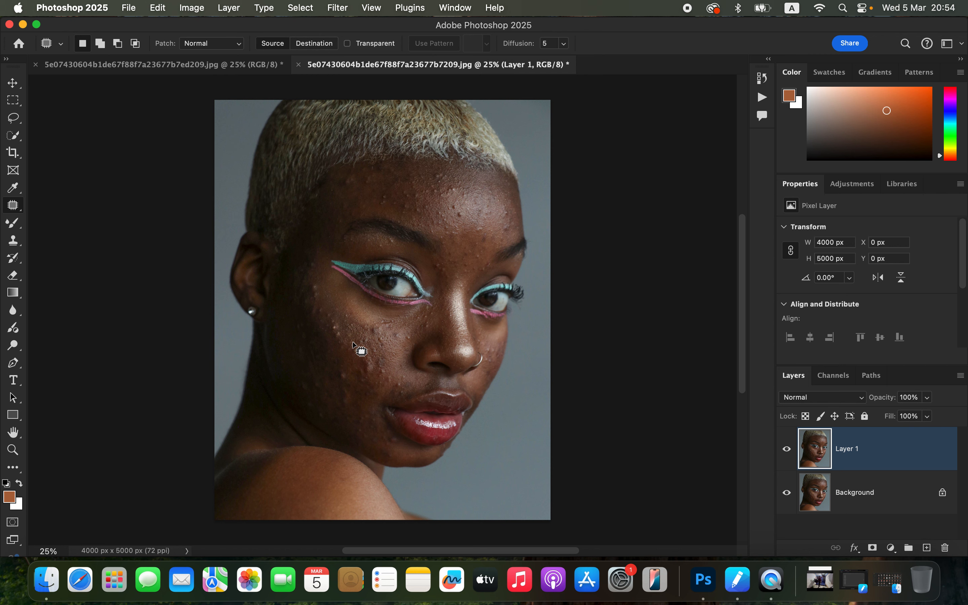
Step: Patch the blemishes on the outer cheek beside the near eye with clean skin from close by
key("super+equal")
key("super+equal")
key("super+equal")
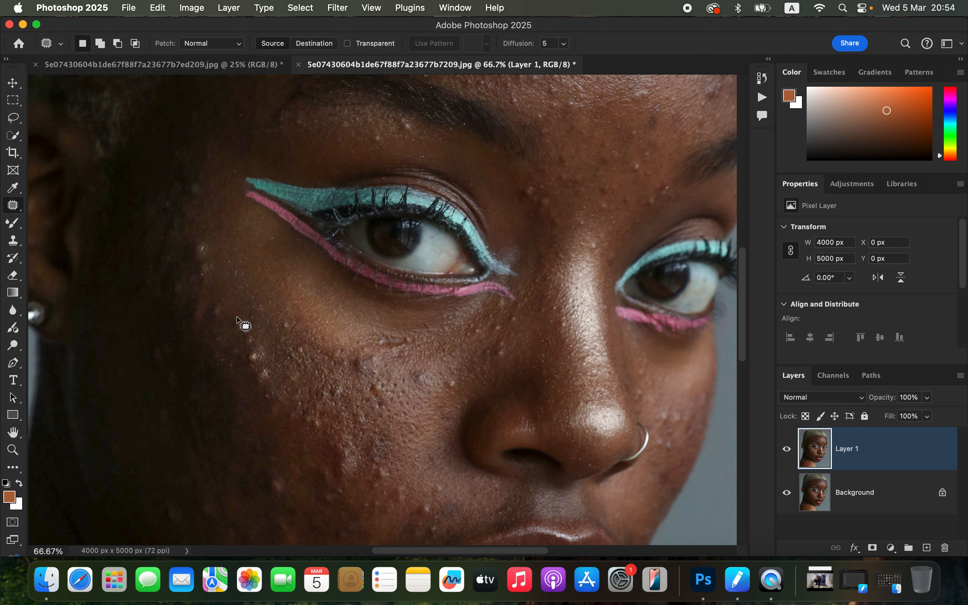
mouse_move(238, 315)
left_mouse_down()
mouse_move(217, 301)
mouse_move(214, 320)
mouse_move(225, 301)
left_mouse_up()
key("super+d")
left_click_drag(226, 308, 239, 297)
key("super+d")
mouse_move(196, 240)
left_mouse_down()
mouse_move(202, 263)
mouse_move(197, 239)
left_mouse_up()
left_click_drag(197, 243, 200, 220)
key("super+d")
left_click_drag(213, 262, 222, 298)
key("super+d")
Step: Patch the blemishes beside the nose bridge and beneath both eyebrows with nearby smooth skin
left_click_drag(604, 208, 606, 210)
mouse_move(611, 217)
left_mouse_down()
mouse_move(596, 200)
mouse_move(619, 190)
left_mouse_up()
key("super+d")
key("super+d")
key("super+d")
left_click_drag(660, 180, 659, 179)
mouse_move(659, 194)
left_mouse_down()
mouse_move(646, 172)
mouse_move(637, 182)
left_mouse_up()
mouse_move(633, 192)
left_mouse_down()
mouse_move(642, 184)
mouse_move(604, 186)
mouse_move(606, 199)
left_mouse_up()
key("super+d")
left_click_drag(383, 137, 383, 137)
left_click_drag(379, 140, 364, 138)
key("super+d")
Step: Patch the bumps along the upper cheek below the near eye, using clean skin next to them
mouse_move(244, 335)
left_mouse_down()
mouse_move(257, 365)
mouse_move(248, 331)
left_mouse_up()
mouse_move(256, 343)
left_mouse_down()
mouse_move(274, 333)
mouse_move(257, 369)
mouse_move(292, 382)
left_mouse_up()
key("super+d")
key("super+d")
mouse_move(295, 346)
left_mouse_down()
mouse_move(288, 349)
mouse_move(303, 347)
mouse_move(302, 336)
mouse_move(282, 297)
left_mouse_up()
key("super+d")
key("super+d")
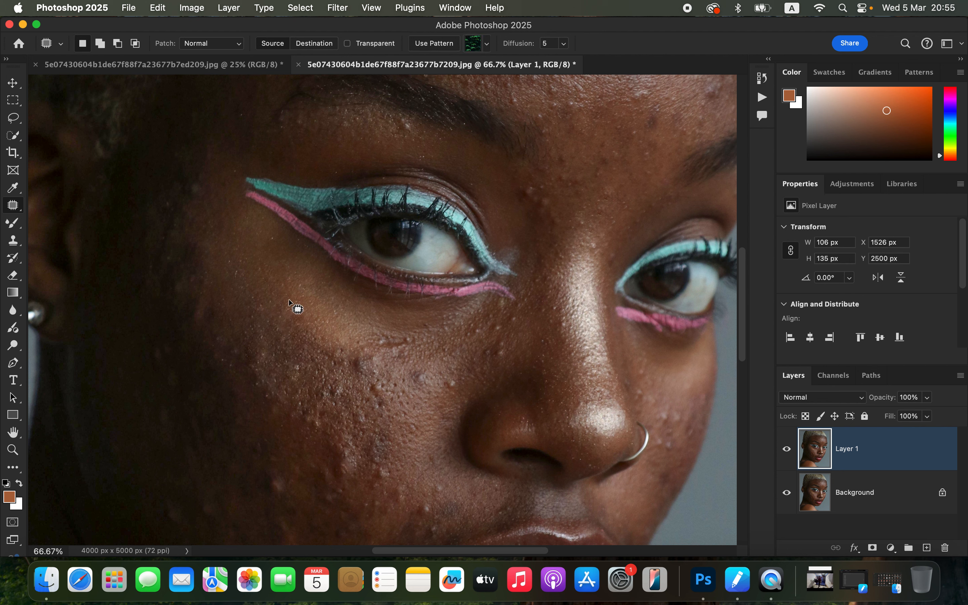
mouse_move(370, 354)
left_mouse_down()
mouse_move(364, 374)
mouse_move(375, 356)
left_mouse_up()
left_click_drag(362, 367, 391, 358)
key("super+d")
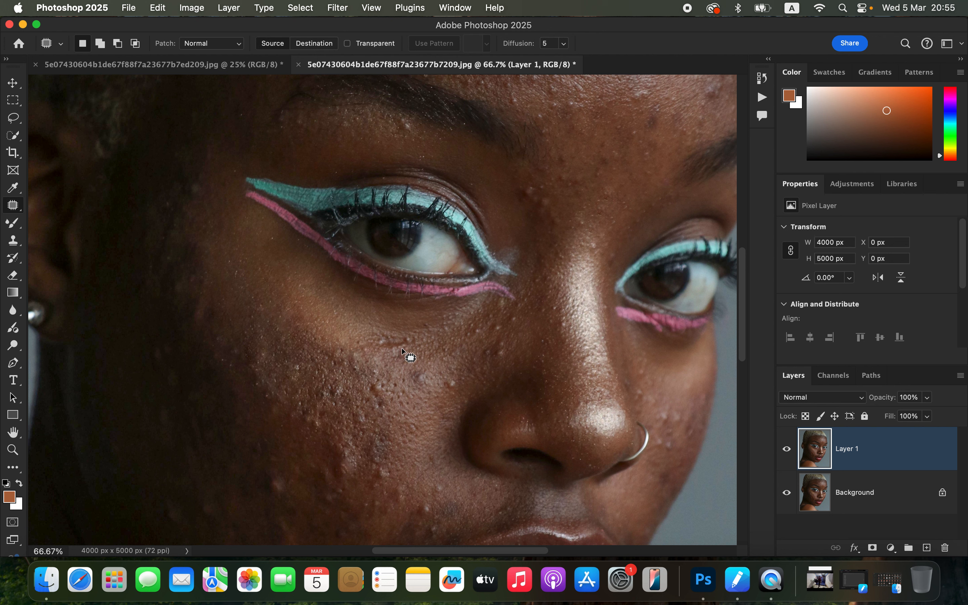
Step: Patch the bumps on the side of the nose next to the cheek
left_click_drag(495, 357, 505, 354)
mouse_move(504, 358)
left_mouse_down()
mouse_move(486, 367)
mouse_move(503, 323)
left_mouse_up()
key("super+d")
mouse_move(505, 328)
left_mouse_down()
mouse_move(509, 340)
mouse_move(516, 320)
mouse_move(519, 330)
left_mouse_up()
key("super+d")
key("super+d")
Step: Patch the blemishes on the lower part of the near cheek with cleaner surrounding skin
mouse_move(380, 455)
left_mouse_down()
mouse_move(390, 477)
mouse_move(380, 440)
left_mouse_up()
key("super+d")
left_click_drag(389, 447, 405, 451)
key("super+d")
mouse_move(417, 498)
left_mouse_down()
mouse_move(425, 519)
mouse_move(420, 496)
left_mouse_up()
mouse_move(422, 496)
left_mouse_down()
mouse_move(417, 480)
mouse_move(385, 462)
left_mouse_up()
key("super+d")
left_click_drag(388, 472, 396, 466)
left_click_drag(340, 446, 366, 495)
key("super+d")
Step: Patch the remaining bumps in the middle of the near cheek, between the eye and the nostril
mouse_move(417, 366)
left_mouse_down()
mouse_move(428, 383)
mouse_move(421, 369)
left_mouse_up()
left_click_drag(430, 374, 433, 392)
key("super+d")
left_click_drag(377, 383, 377, 383)
mouse_move(383, 396)
left_mouse_down()
mouse_move(403, 369)
mouse_move(385, 335)
left_mouse_up()
key("super+d")
mouse_move(384, 339)
left_mouse_down()
mouse_move(369, 321)
mouse_move(389, 356)
mouse_move(415, 342)
left_mouse_up()
key("super+d")
left_click_drag(391, 351, 384, 340)
key("super+d")
Step: Patch the spot between the eyebrows and the blemish at the near temple
mouse_move(530, 183)
left_mouse_down()
mouse_move(544, 188)
mouse_move(528, 181)
left_mouse_up()
mouse_move(525, 194)
left_mouse_down()
mouse_move(501, 178)
mouse_move(503, 164)
left_mouse_up()
key("super+d")
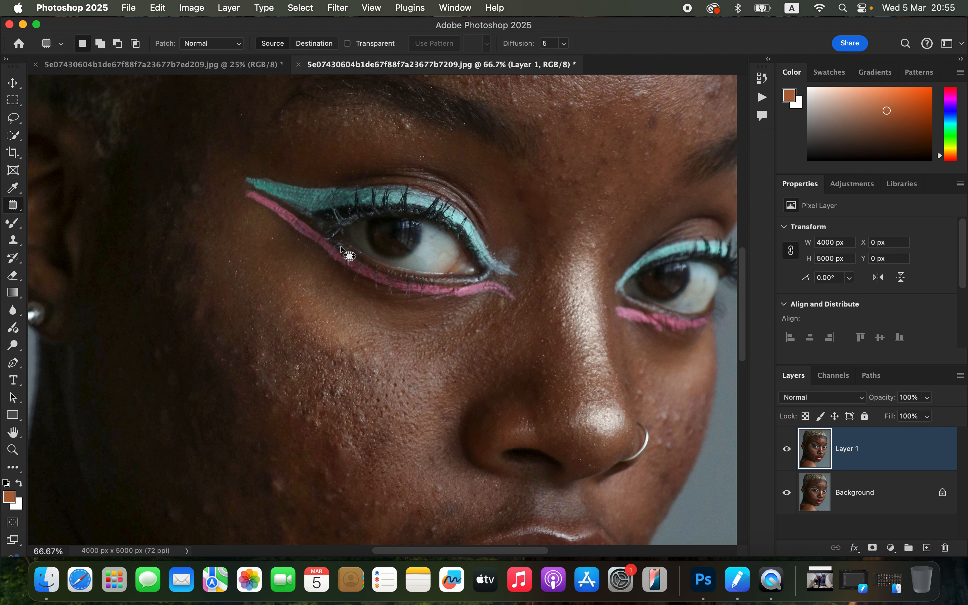
mouse_move(193, 172)
left_mouse_down()
mouse_move(202, 198)
mouse_move(194, 155)
mouse_move(207, 147)
left_mouse_up()
left_click_drag(213, 180, 214, 181)
key("super+d")
Step: Patch the bumps in the centre of the forehead with neighbouring smooth skin
left_click_drag(582, 141, 484, 266)
left_click_drag(486, 170, 484, 171)
left_click_drag(491, 180, 504, 197)
key("super+d")
left_click_drag(471, 149, 472, 151)
left_click_drag(478, 161, 491, 174)
key("super+d")
mouse_move(502, 119)
left_mouse_down()
mouse_move(496, 143)
mouse_move(501, 122)
left_mouse_up()
left_click_drag(500, 129, 496, 147)
key("super+d")
Step: Patch the bumps on the far side of the forehead, above the far eyebrow
mouse_move(607, 159)
left_mouse_down()
mouse_move(620, 192)
mouse_move(622, 179)
left_mouse_up()
mouse_move(618, 180)
left_mouse_down()
mouse_move(584, 169)
mouse_move(605, 204)
mouse_move(622, 202)
left_mouse_up()
key("super+d")
left_click_drag(618, 208, 588, 205)
key("super+d")
Step: Patch the blemishes on the forehead above the near eyebrow
mouse_move(279, 132)
left_mouse_down()
mouse_move(295, 130)
mouse_move(283, 129)
left_mouse_up()
left_click_drag(287, 134, 270, 122)
key("super+d")
left_click_drag(341, 152, 358, 149)
mouse_move(383, 183)
left_mouse_down()
mouse_move(380, 157)
mouse_move(374, 183)
left_mouse_up()
left_click_drag(356, 144, 355, 144)
key("super+d")
Step: Patch the remaining bumps on the lower forehead, from its middle toward the far eyebrow
mouse_move(442, 169)
left_mouse_down()
mouse_move(456, 187)
mouse_move(444, 169)
left_mouse_up()
left_click_drag(444, 175, 479, 181)
key("super+d")
left_click_drag(544, 204, 523, 198)
key("super+d")
left_click_drag(561, 231, 557, 234)
left_click_drag(554, 242, 576, 209)
key("super+d")
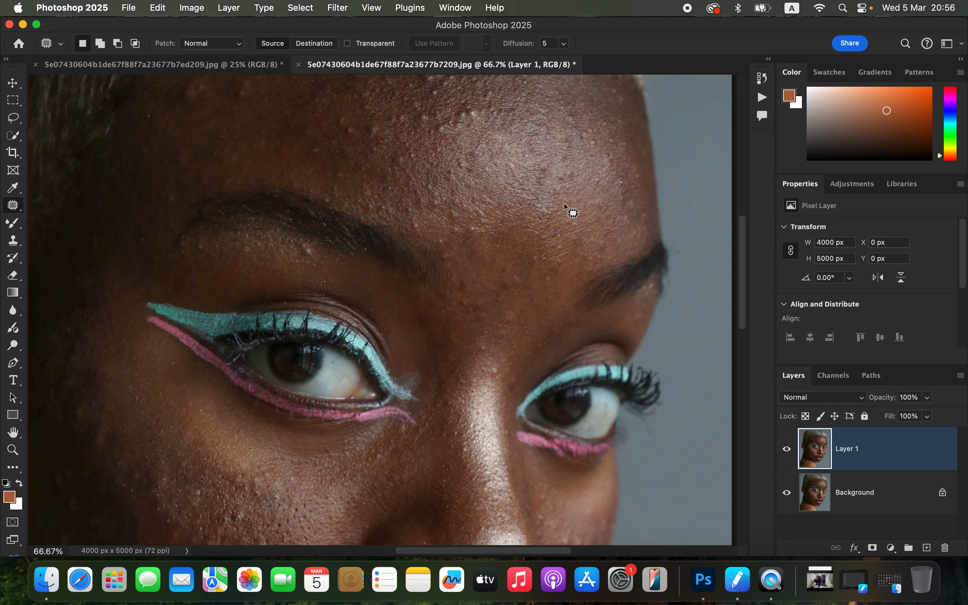
Step: Compare the portrait with and without the patched Layer 1, and view the finished version in 5e07430604b1de67f88f7a23677b7ed209.jpg
key("super+minus")
key("super+minus")
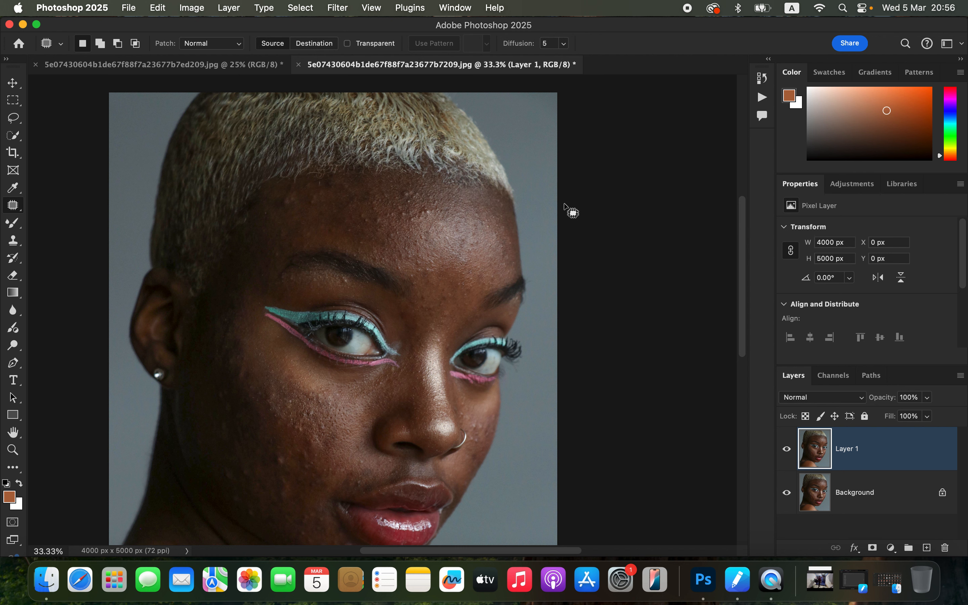
left_click(788, 454)
left_click(788, 454)
left_click(787, 455)
left_click(787, 455)
left_click(787, 455)
left_click(788, 455)
left_click(788, 455)
left_click(788, 457)
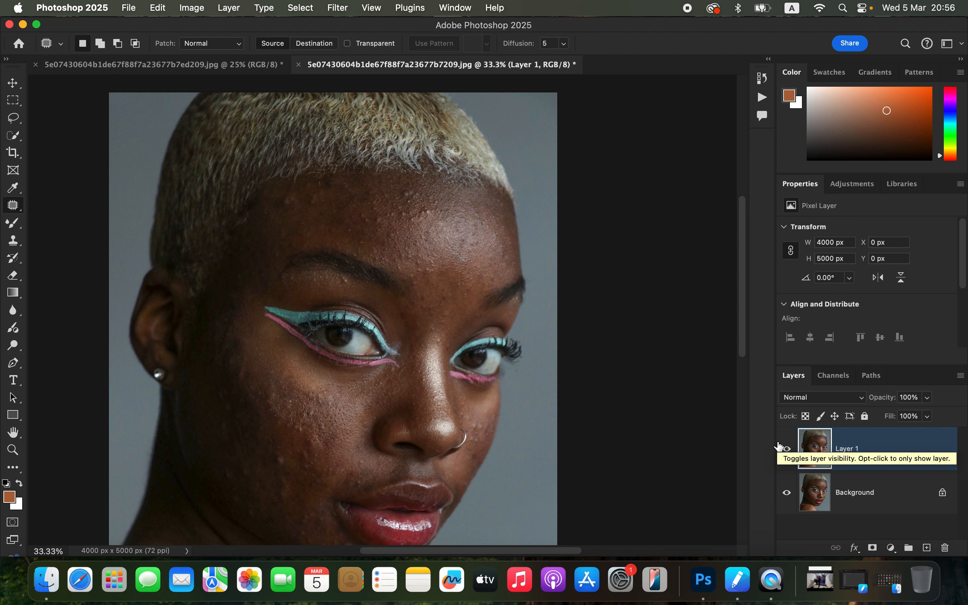
left_click(242, 65)
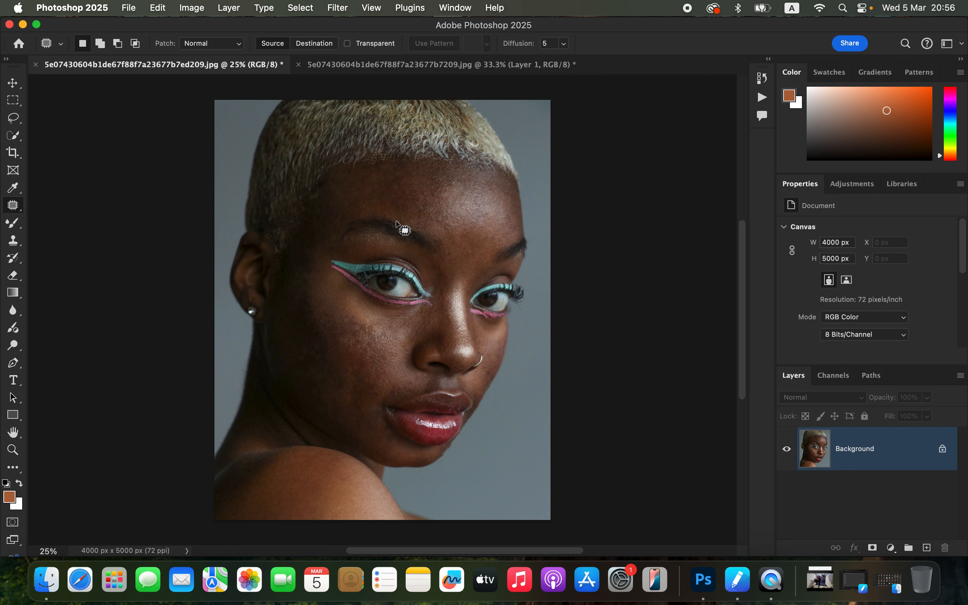
left_click(461, 65)
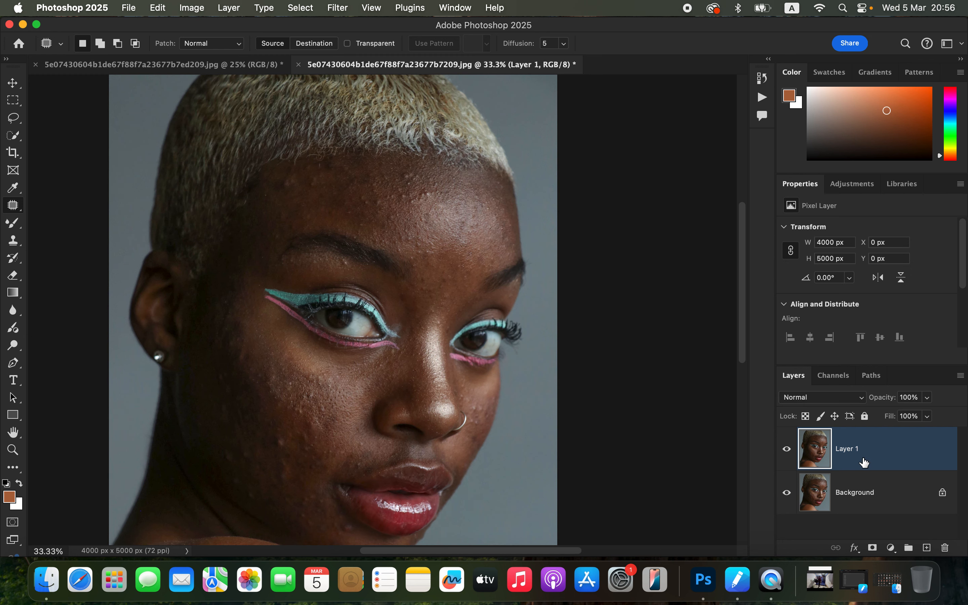
Step: Merge the retouched Layer 1 down into the Background layer
key("BackSpace")
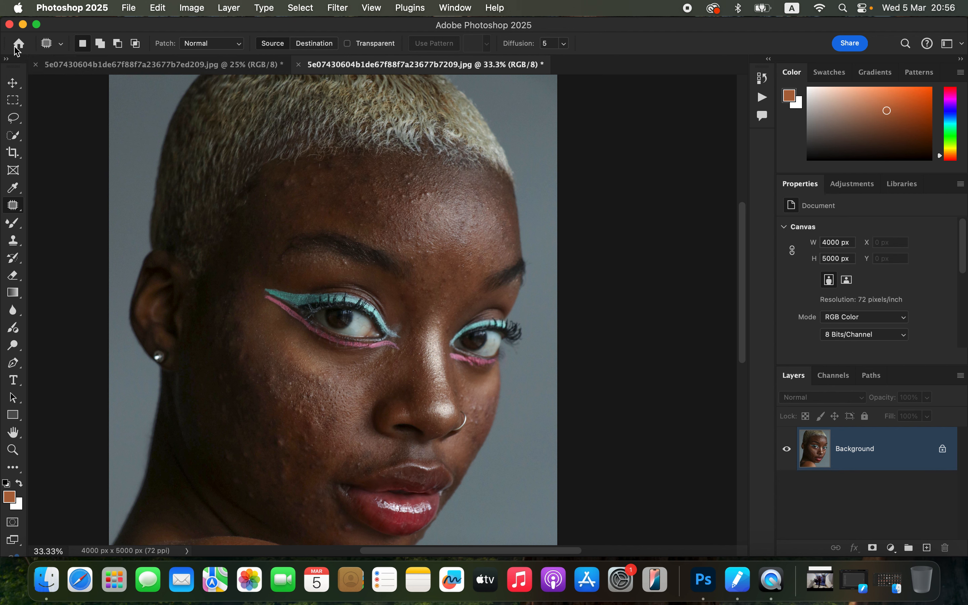
Step: Duplicate the Background layer twice in the 5e07430604b1de67f88f7a23677b7ed209.jpg document
left_click(137, 64)
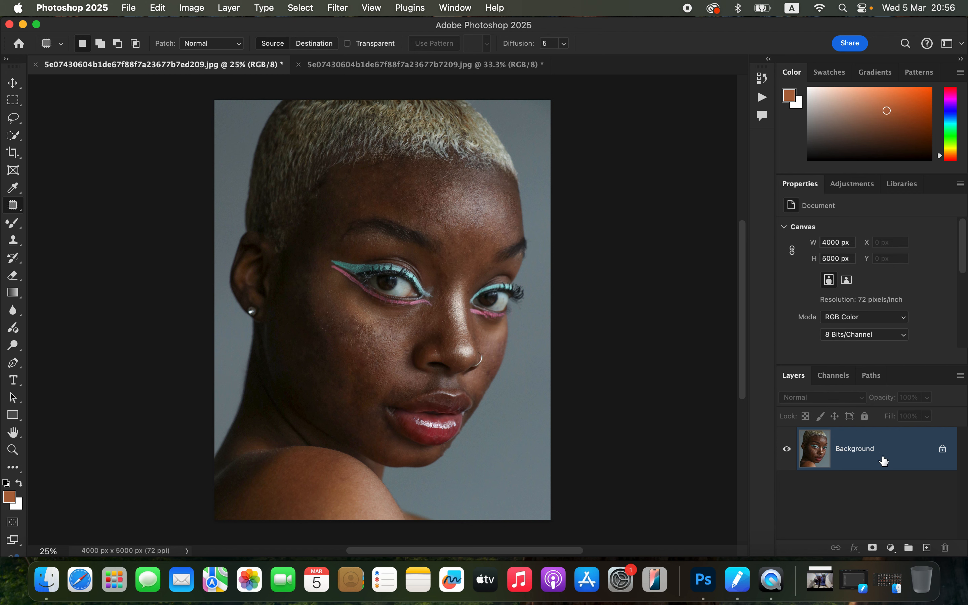
key("super+j")
key("super+j")
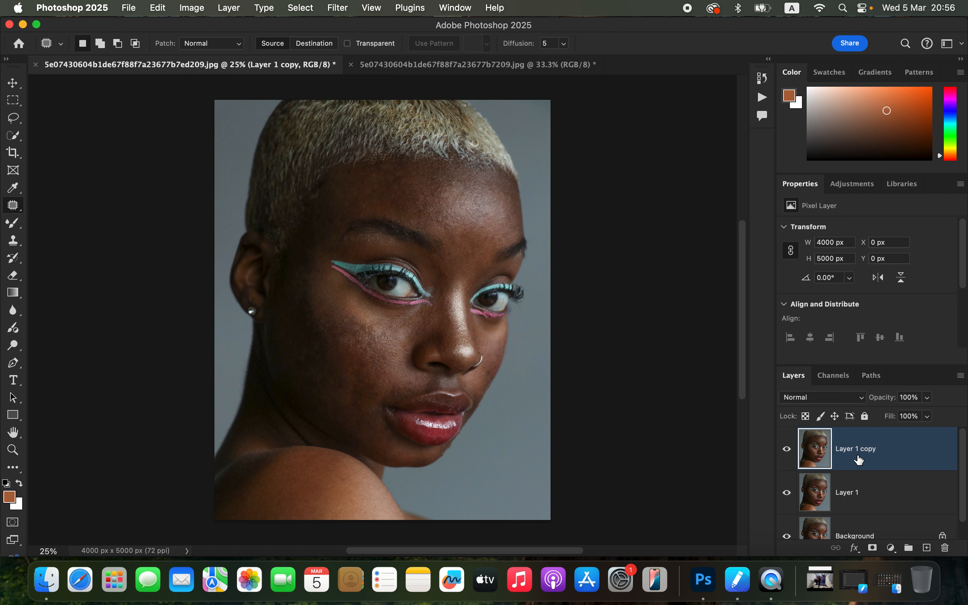
Step: Rename the lower duplicate layer COLOR and the upper one TEXTURE
double_click(843, 493)
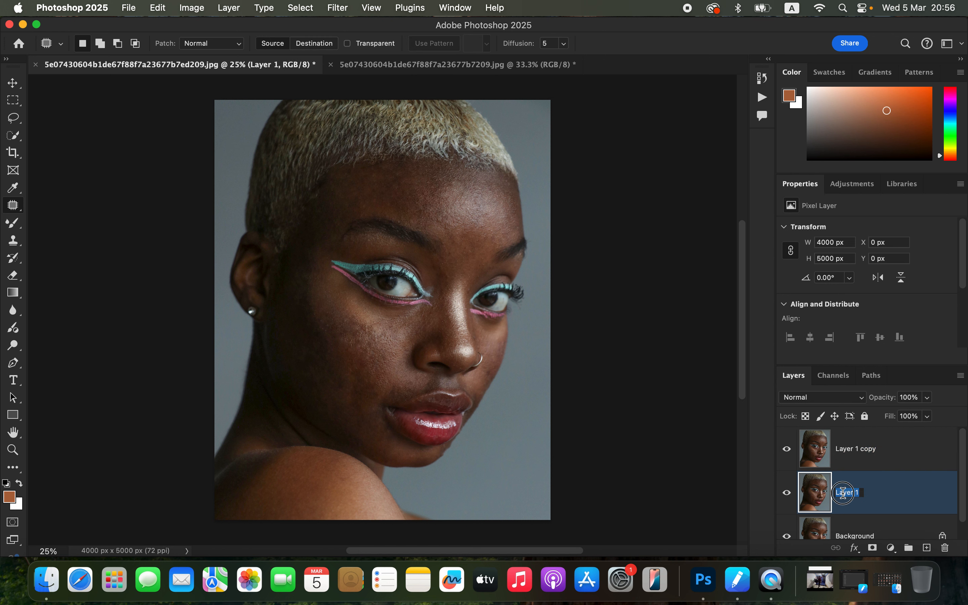
type("COLOR")
key("Return")
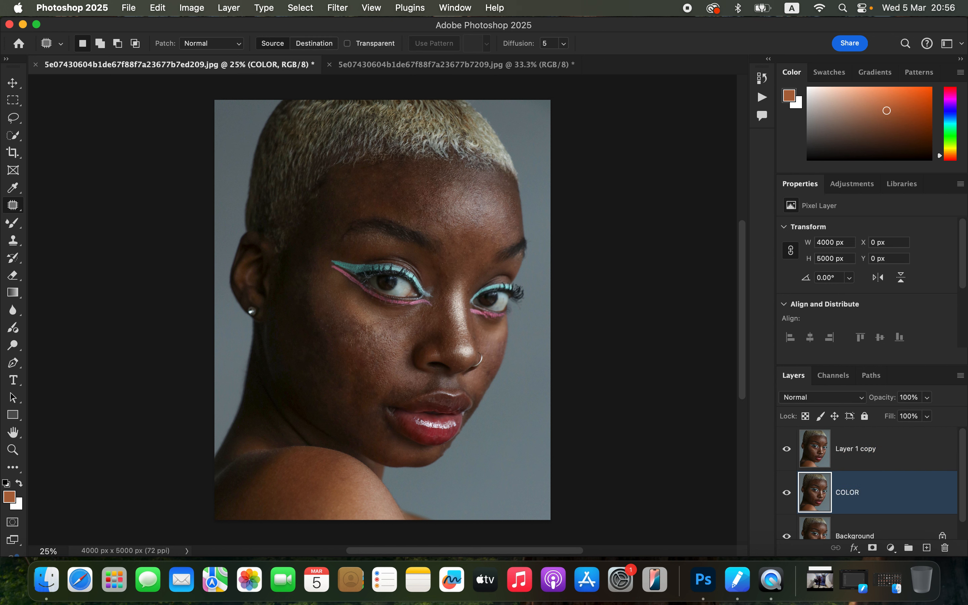
double_click(858, 450)
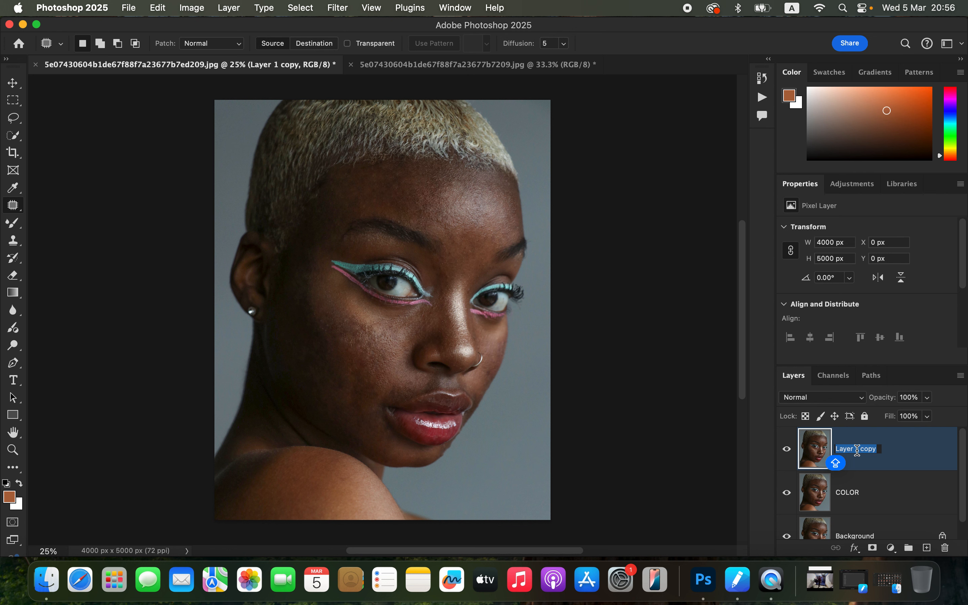
type("TEXTURE")
key("Return")
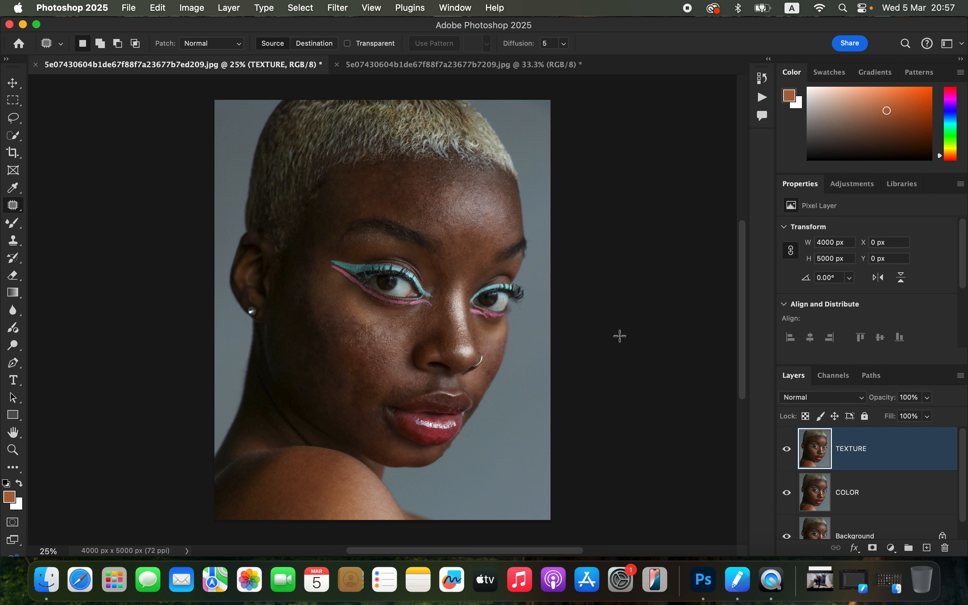
Step: Hide the TEXTURE layer and apply a Gaussian Blur with a 9-pixel radius to the COLOR layer
left_click(887, 498)
left_click(790, 450)
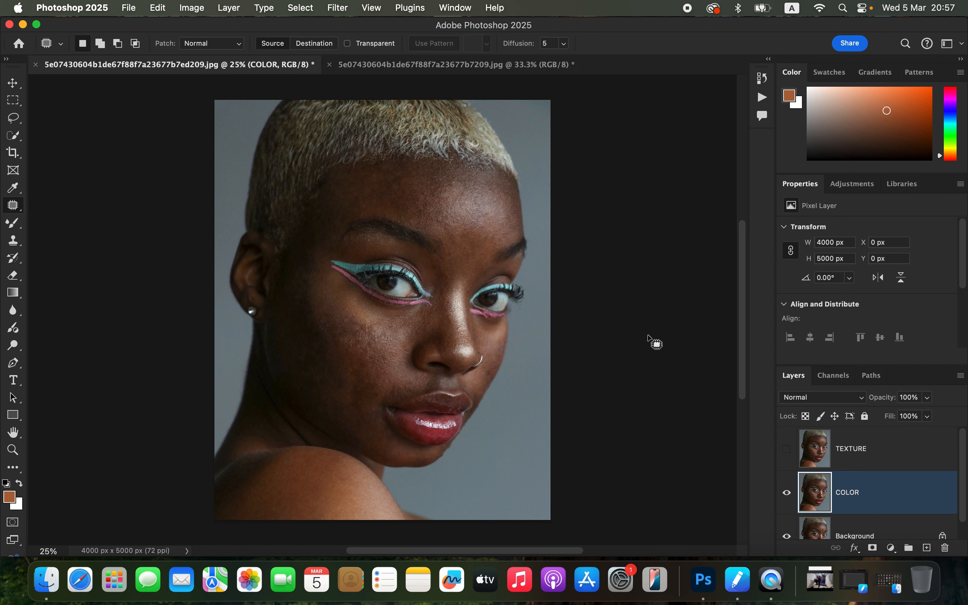
left_click(337, 8)
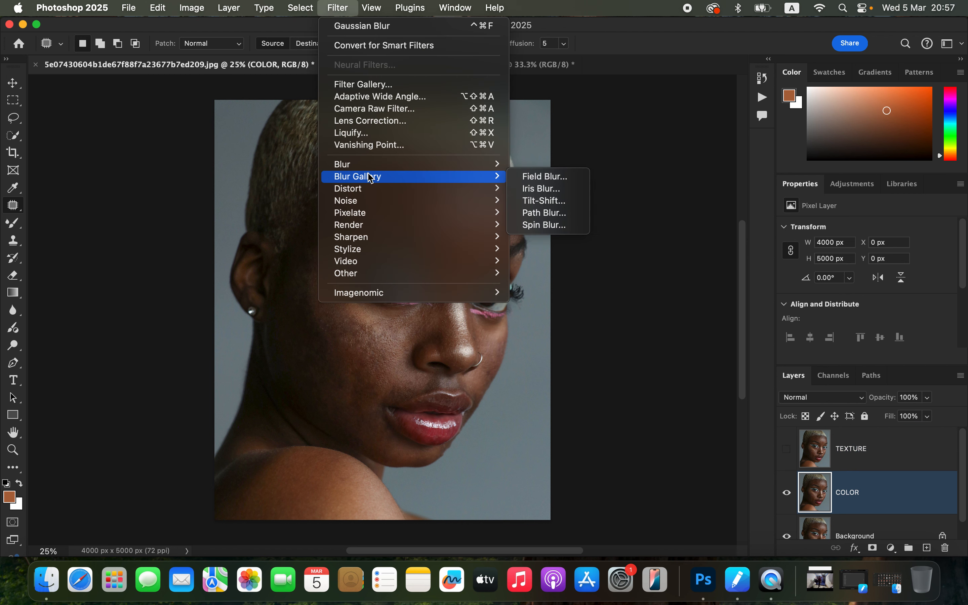
mouse_move(380, 164)
left_click(572, 212)
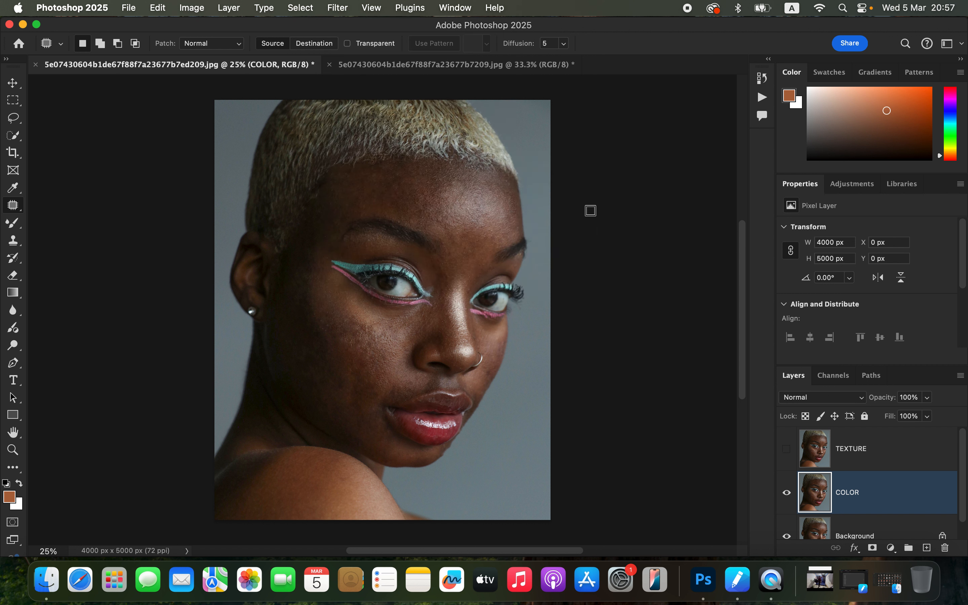
left_click_drag(621, 292, 568, 292)
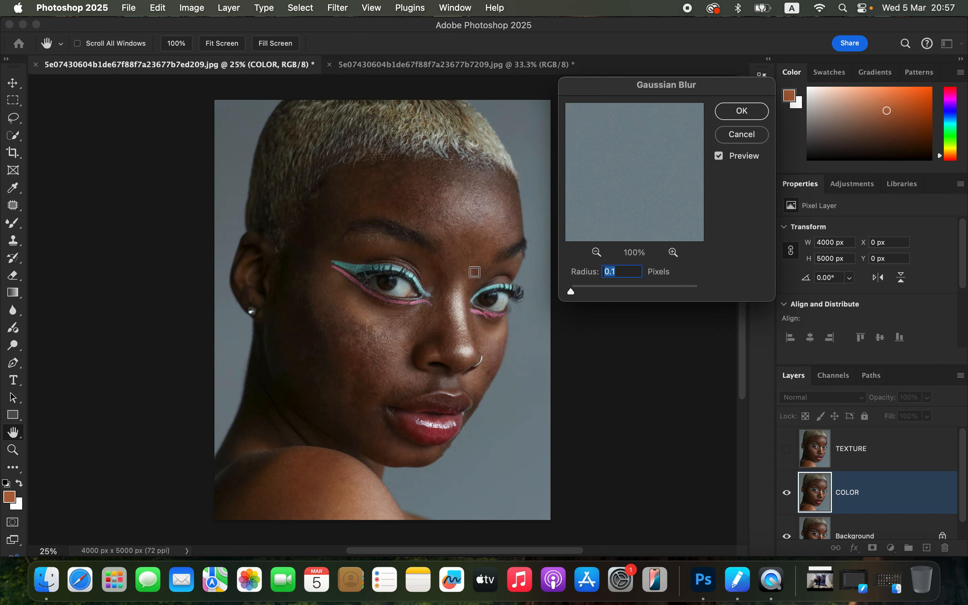
left_click(449, 211)
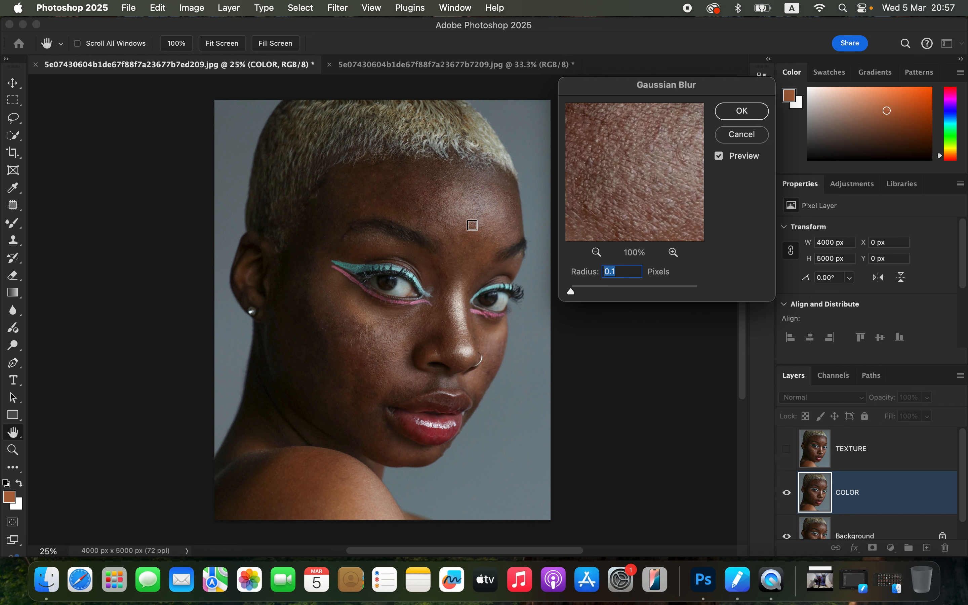
left_click_drag(572, 296, 588, 295)
left_click_drag(589, 292, 614, 294)
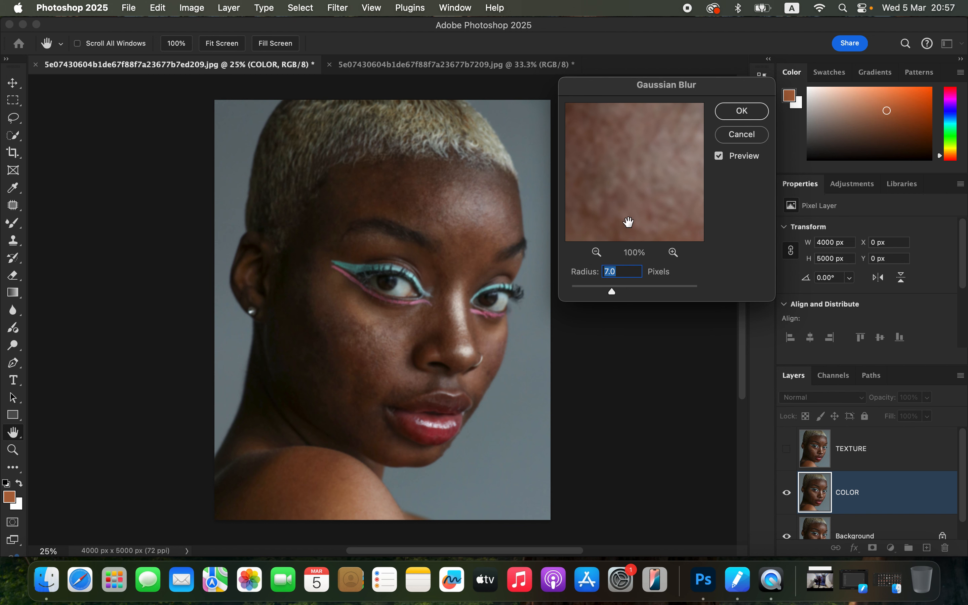
mouse_move(612, 292)
left_mouse_down()
mouse_move(623, 299)
mouse_move(618, 292)
left_mouse_up()
type("9")
key("Tab")
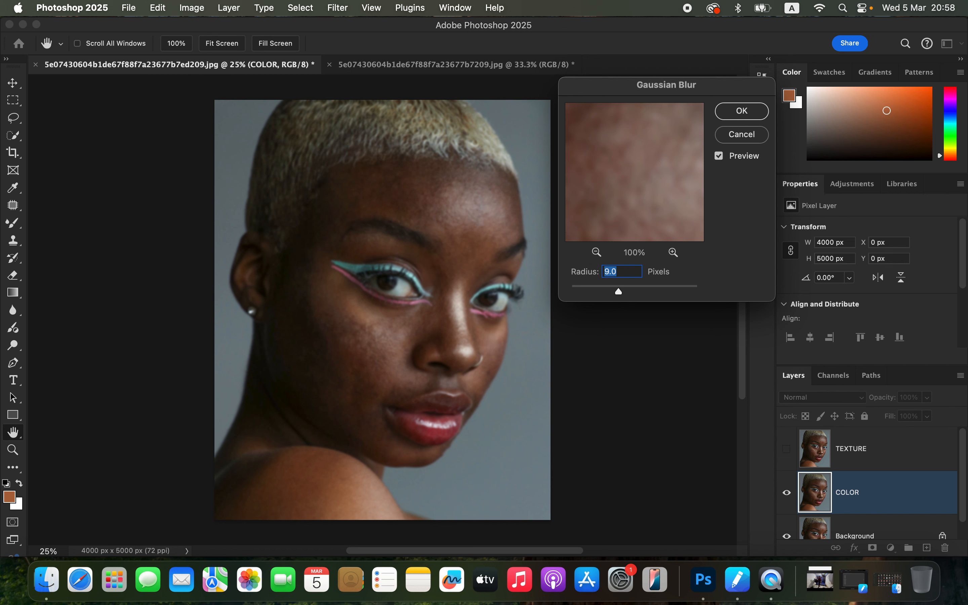
left_click(742, 111)
Step: Show the TEXTURE layer and apply the COLOR layer to it with Apply Image, using Subtract blending, scale 2 and offset 128
left_click(876, 449)
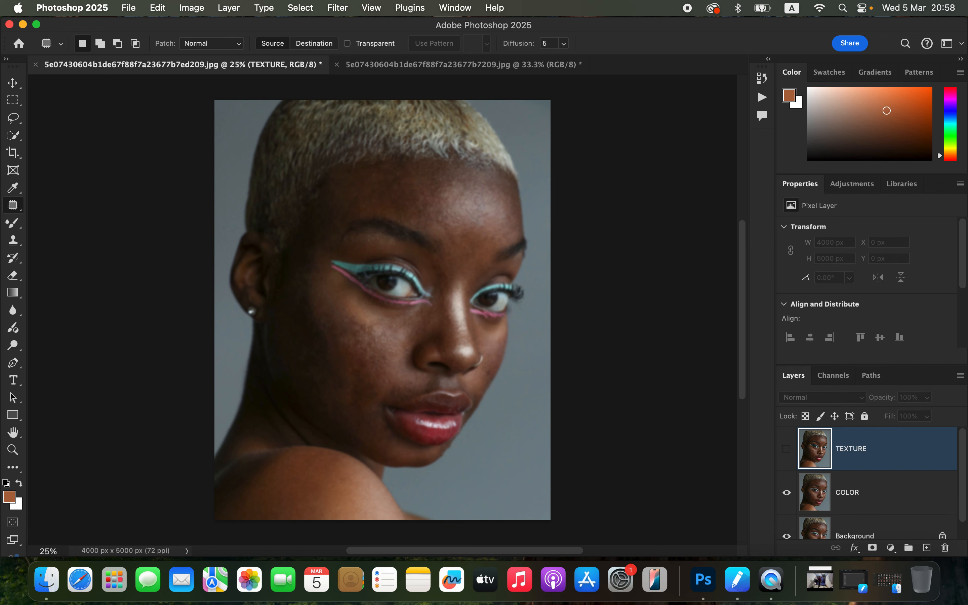
left_click(787, 449)
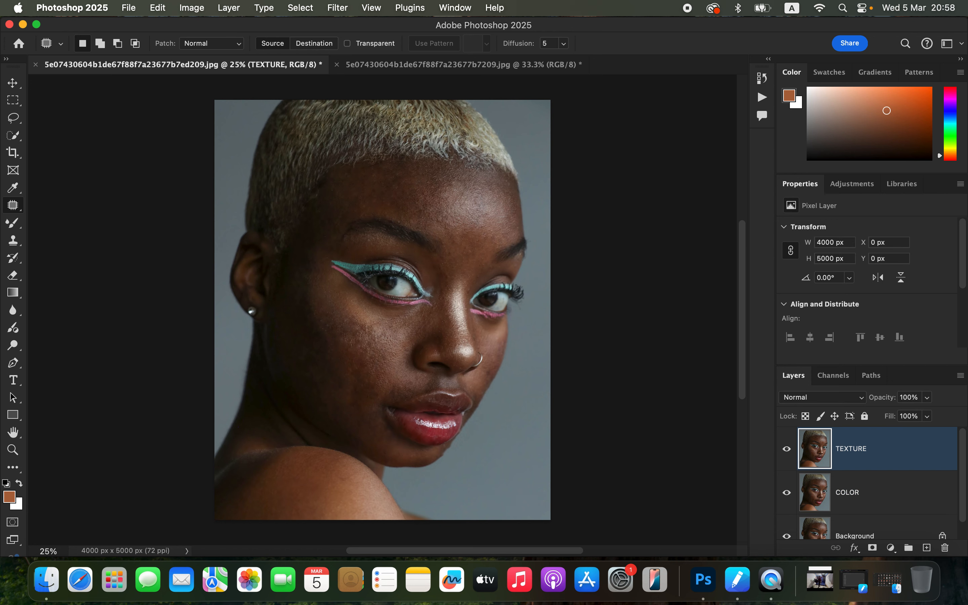
left_click(192, 8)
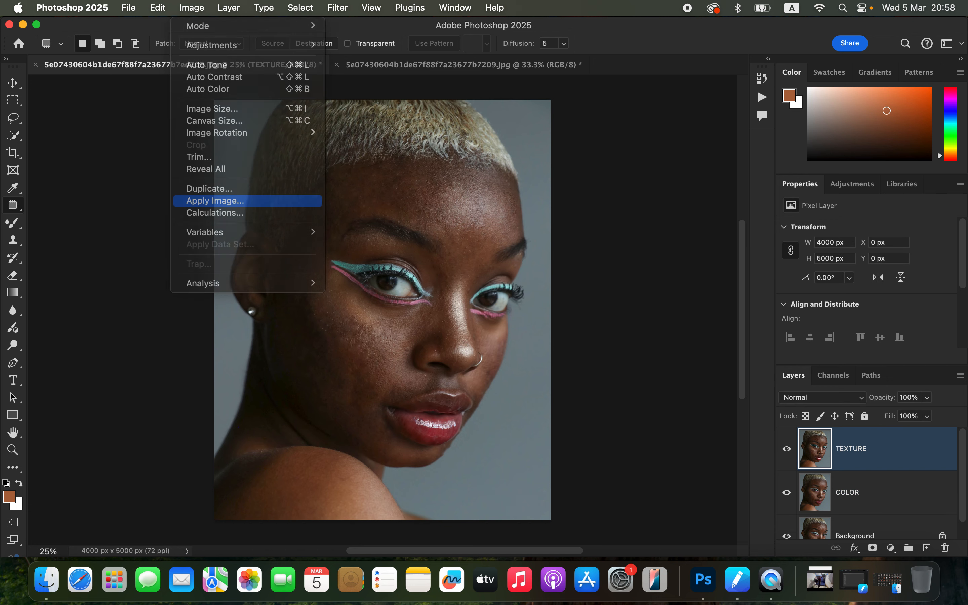
left_click(216, 201)
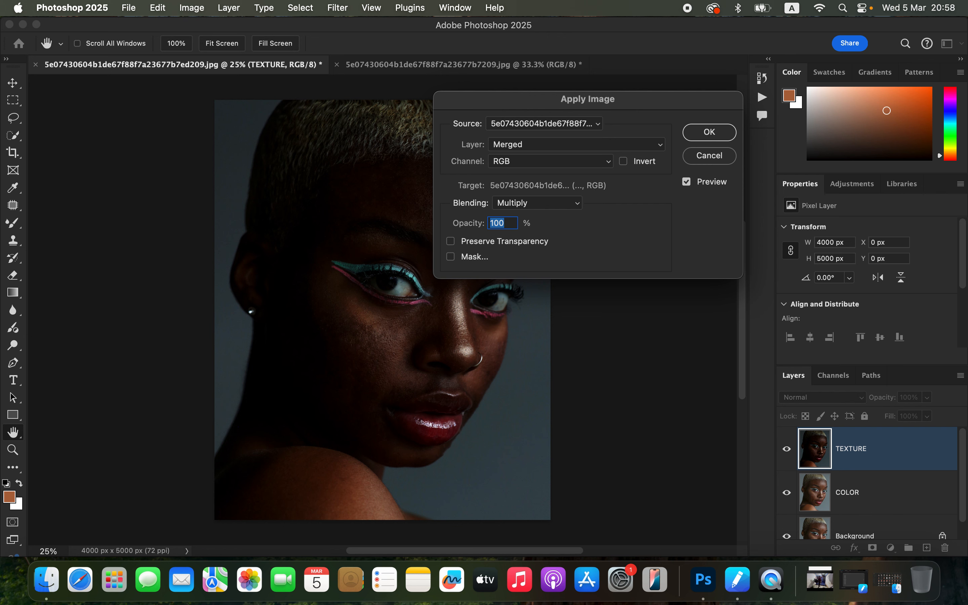
left_click(520, 145)
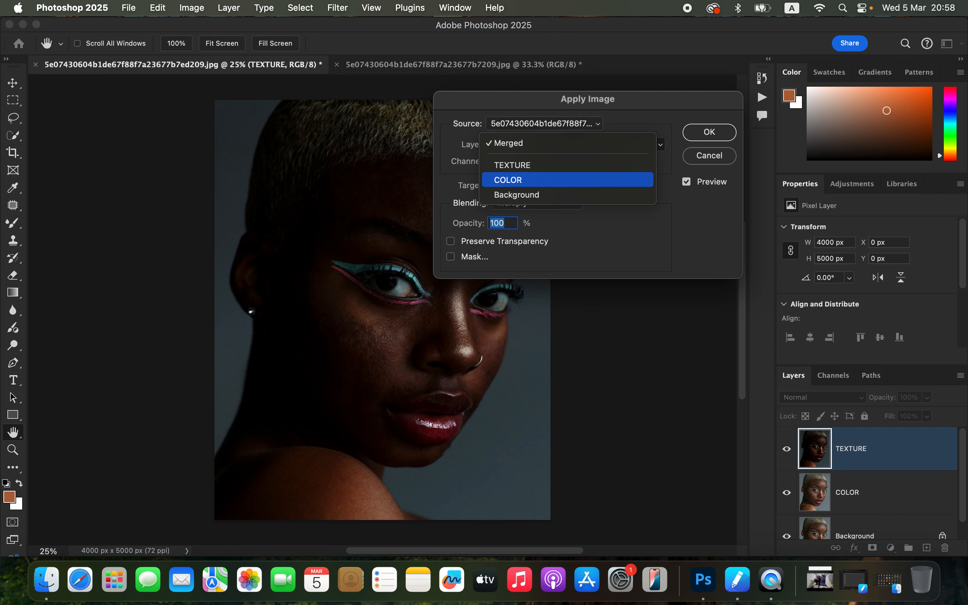
left_click(516, 179)
left_click(520, 161)
left_click(520, 160)
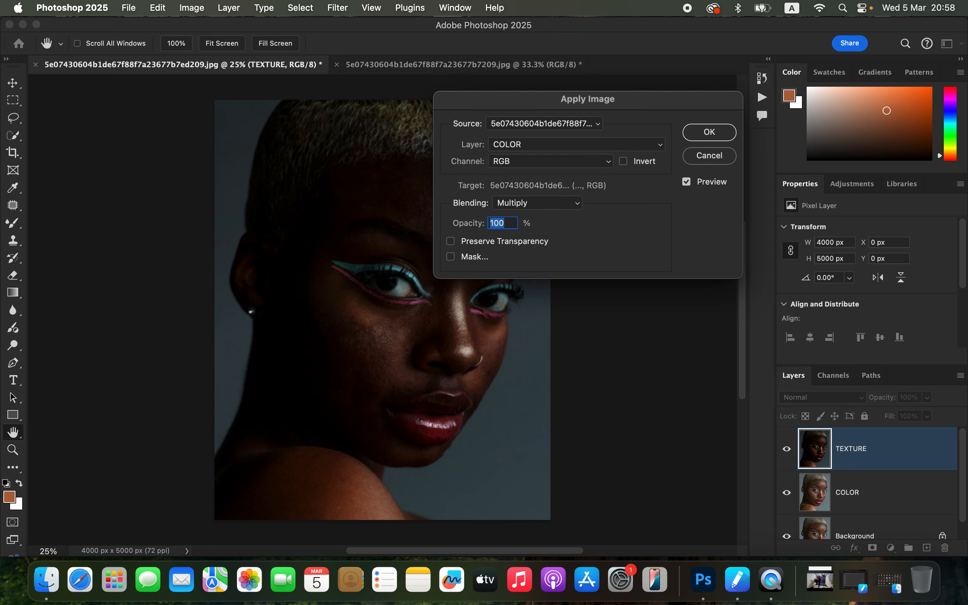
left_click(520, 203)
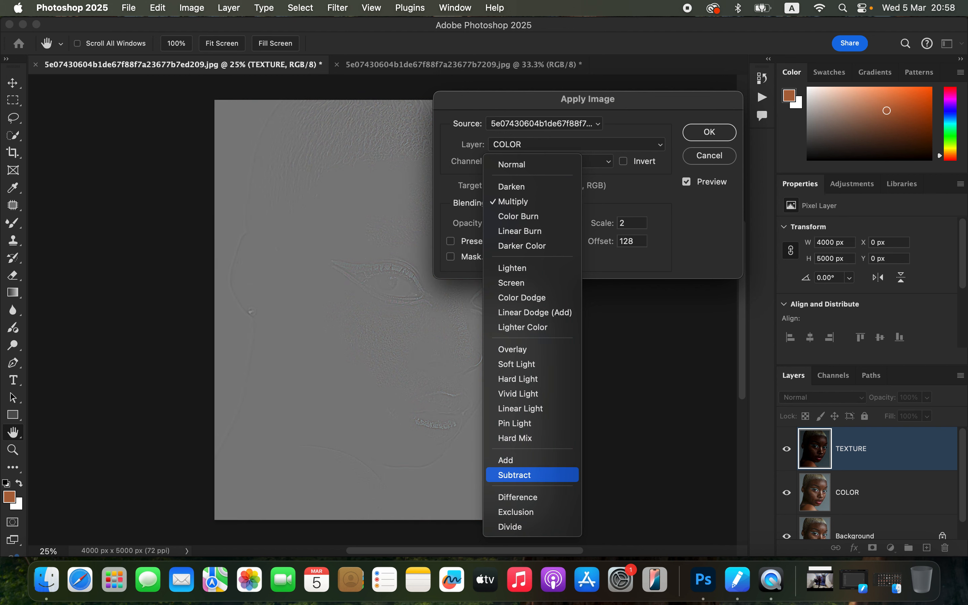
left_click(514, 474)
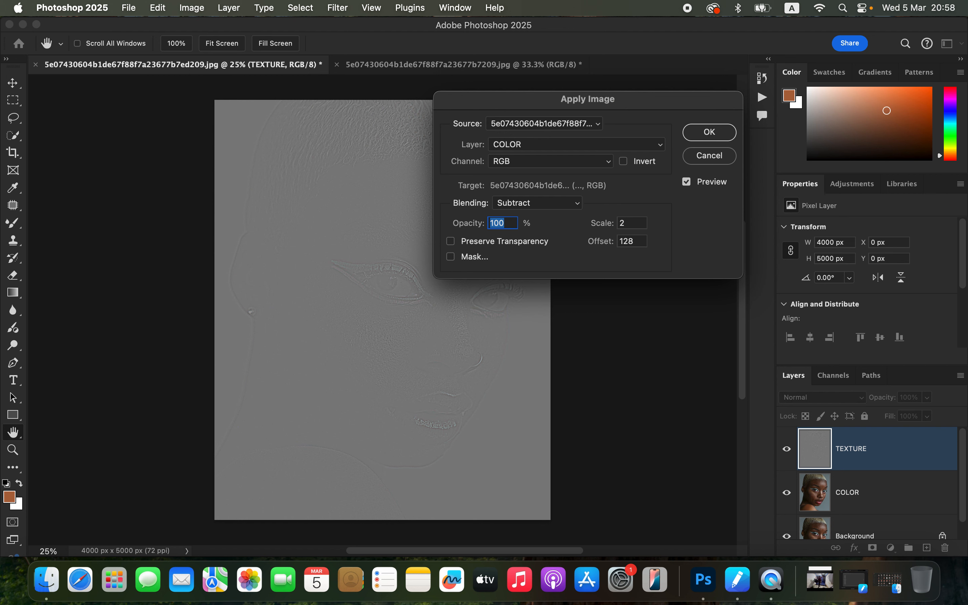
key("Return")
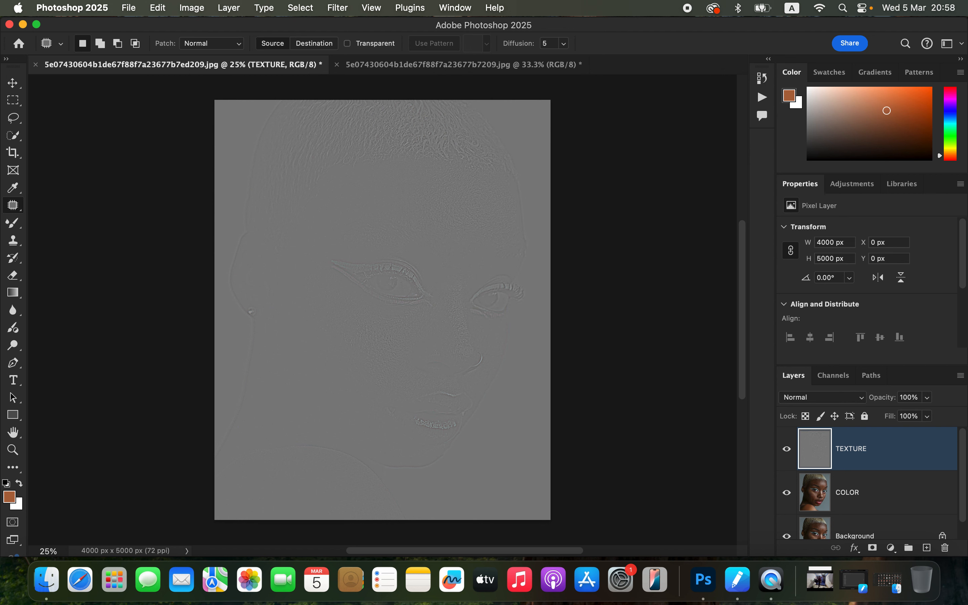
Step: Set the TEXTURE layer's blend mode to Linear Light and group it with the COLOR layer
left_click(822, 397)
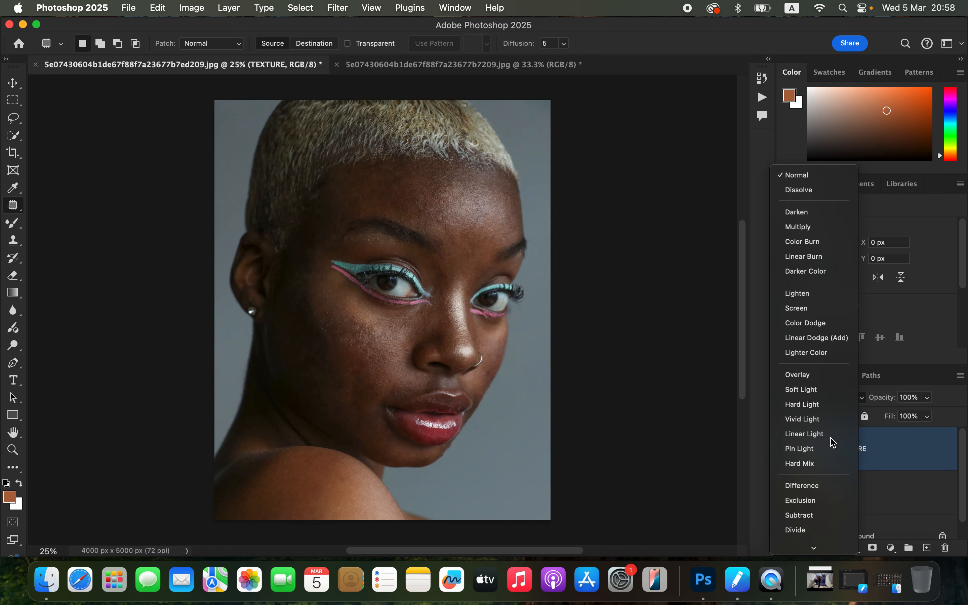
left_click(831, 437)
left_click(903, 502, "shift")
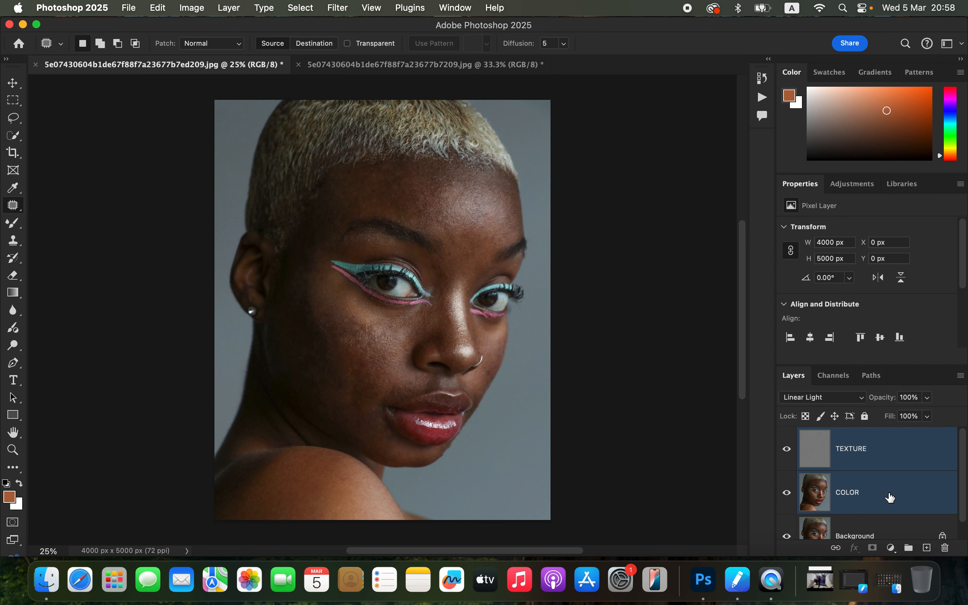
key("cmd+g")
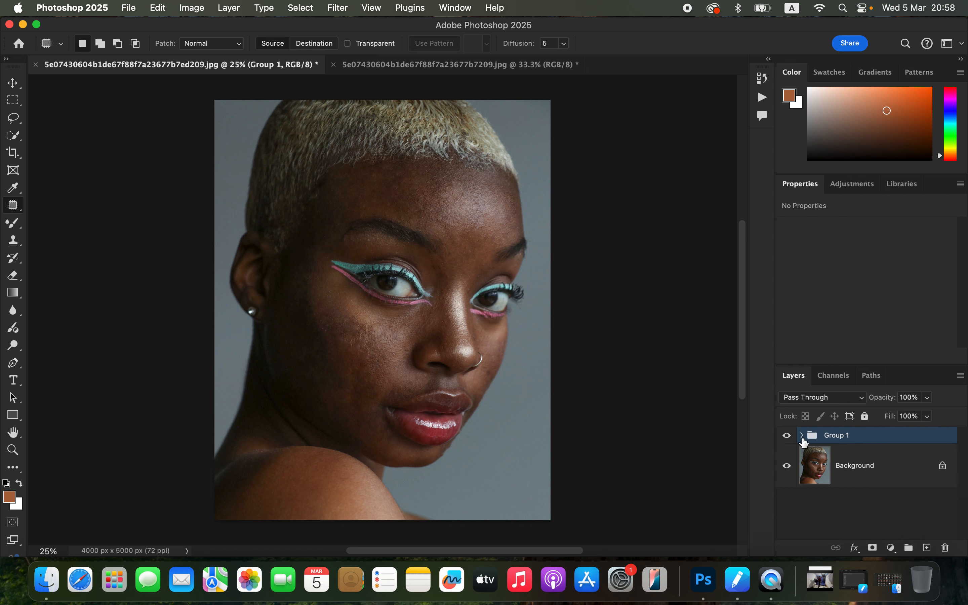
Step: Expand the group, hide TEXTURE, make COLOR the active layer, and choose the Mixer Brush with a soft round tip
left_click(802, 436)
left_click(860, 516)
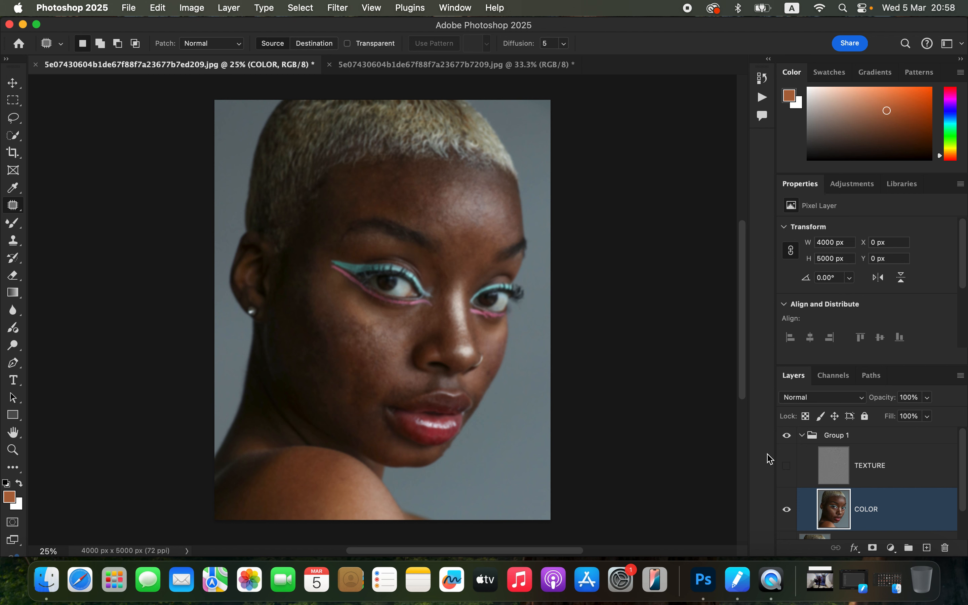
left_click(15, 228)
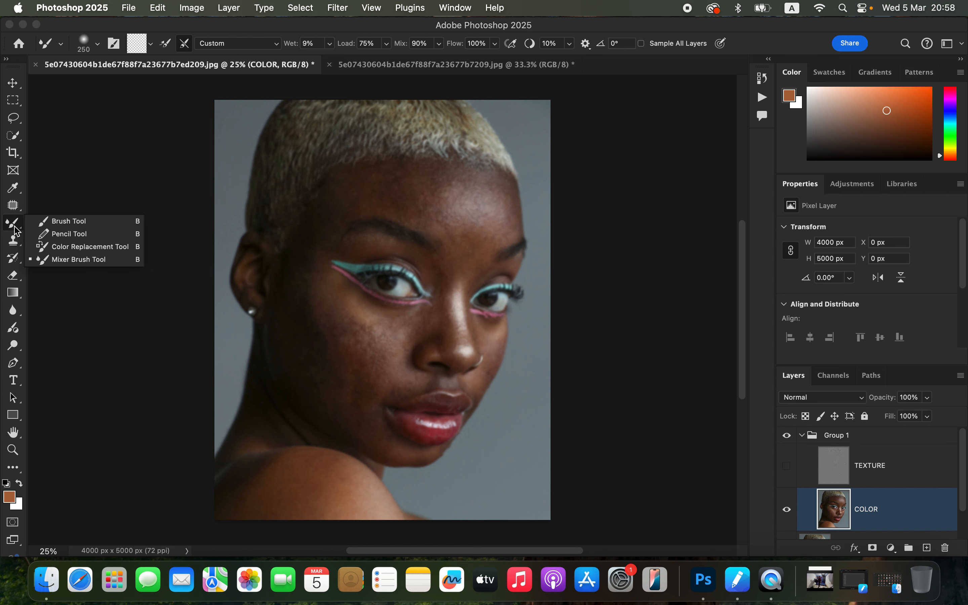
left_click(87, 260)
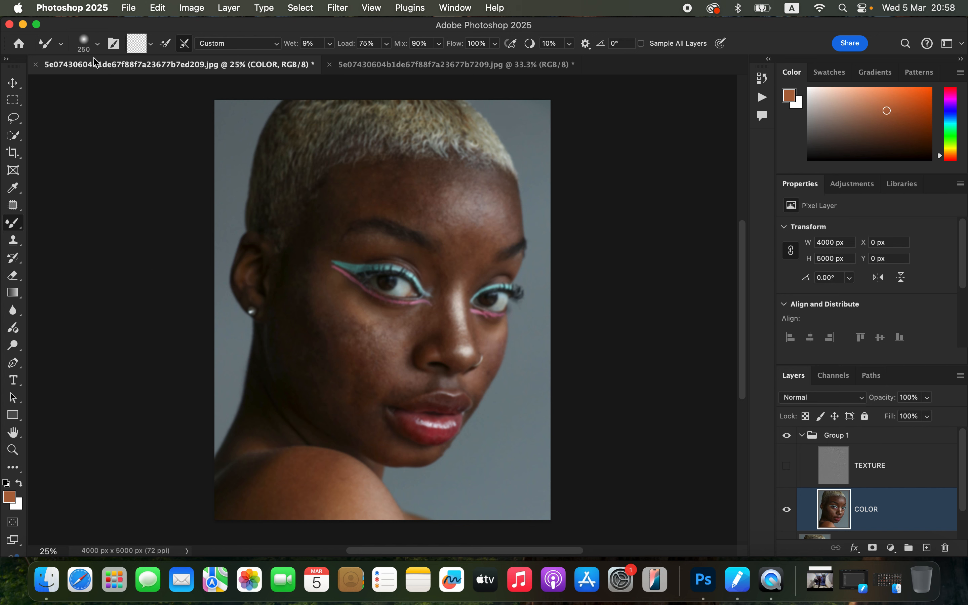
left_click(97, 44)
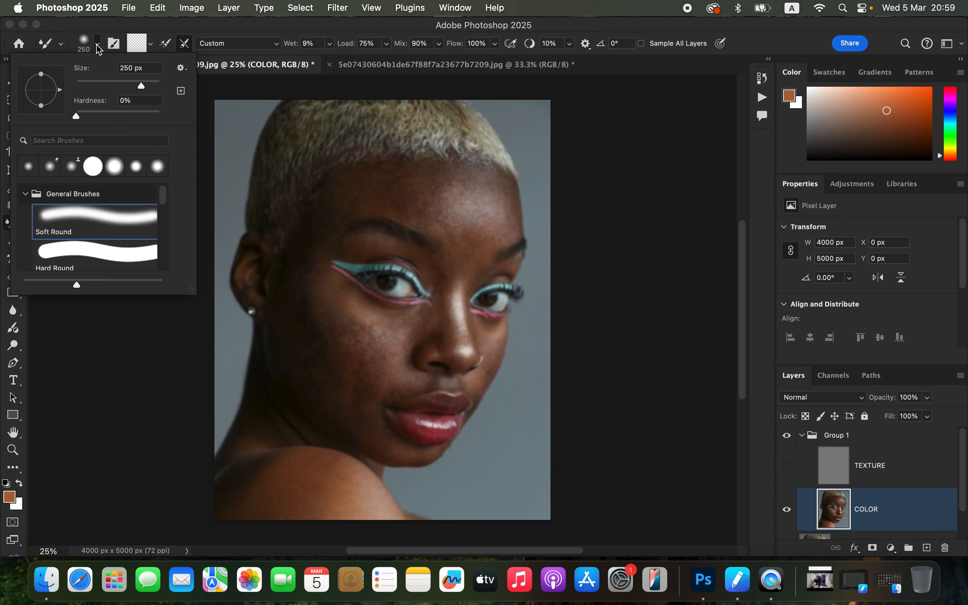
left_click(97, 46)
left_click(150, 45)
left_click(155, 75)
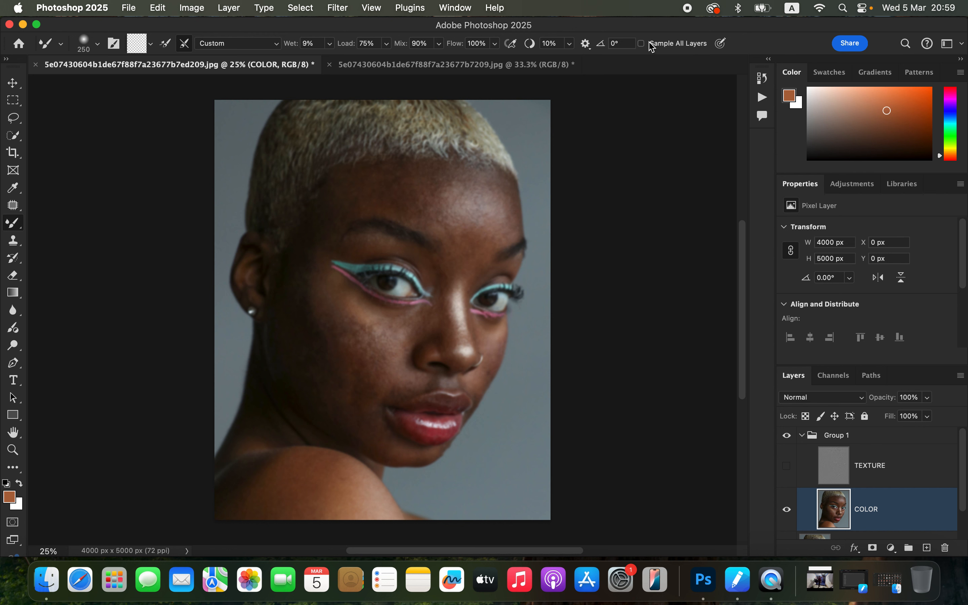
Step: Smooth the uneven tones across the whole forehead on the COLOR layer using the Mixer Brush at 400 pixels
key("bracketright")
key("bracketright")
mouse_move(503, 202)
left_mouse_down()
mouse_move(488, 246)
mouse_move(501, 209)
mouse_move(489, 182)
mouse_move(498, 220)
mouse_move(478, 251)
mouse_move(454, 245)
mouse_move(484, 237)
mouse_move(486, 184)
mouse_move(499, 194)
mouse_move(503, 229)
mouse_move(493, 181)
left_mouse_up()
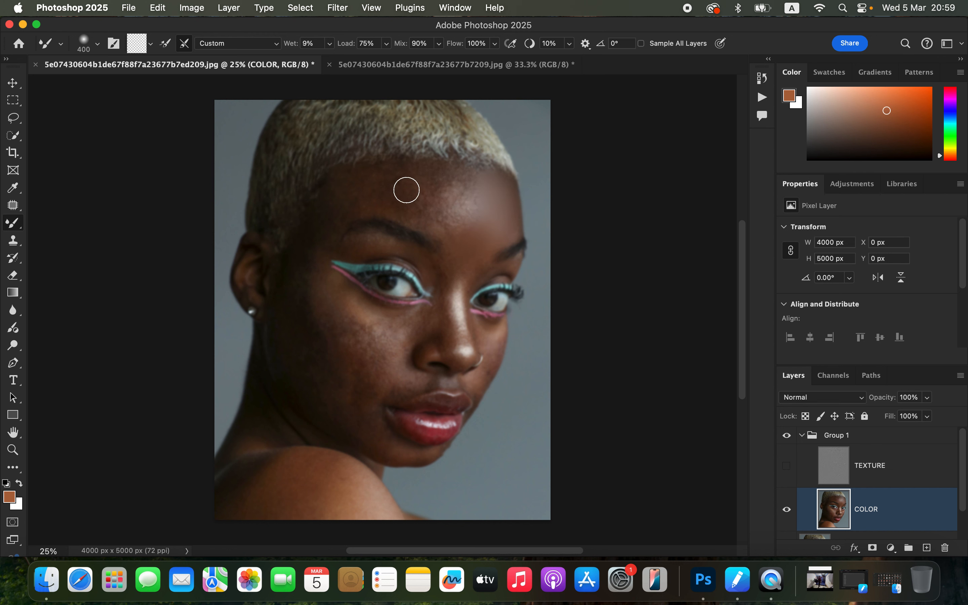
mouse_move(375, 178)
left_mouse_down()
mouse_move(342, 200)
mouse_move(332, 195)
mouse_move(367, 179)
mouse_move(378, 182)
mouse_move(373, 201)
mouse_move(395, 173)
mouse_move(376, 199)
mouse_move(385, 193)
mouse_move(399, 208)
mouse_move(404, 189)
mouse_move(352, 201)
mouse_move(323, 235)
left_mouse_up()
mouse_move(408, 189)
left_mouse_down()
mouse_move(414, 215)
mouse_move(404, 182)
mouse_move(416, 177)
mouse_move(419, 217)
mouse_move(412, 187)
mouse_move(433, 223)
mouse_move(414, 172)
mouse_move(383, 176)
mouse_move(408, 181)
mouse_move(435, 229)
mouse_move(427, 187)
mouse_move(453, 171)
mouse_move(453, 211)
mouse_move(442, 195)
mouse_move(446, 217)
mouse_move(468, 221)
mouse_move(475, 206)
mouse_move(466, 185)
mouse_move(448, 192)
mouse_move(473, 227)
mouse_move(463, 232)
mouse_move(421, 192)
mouse_move(443, 183)
mouse_move(462, 187)
mouse_move(327, 206)
mouse_move(381, 183)
left_mouse_up()
key("bracketright")
key("bracketright")
key("bracketleft")
key("bracketleft")
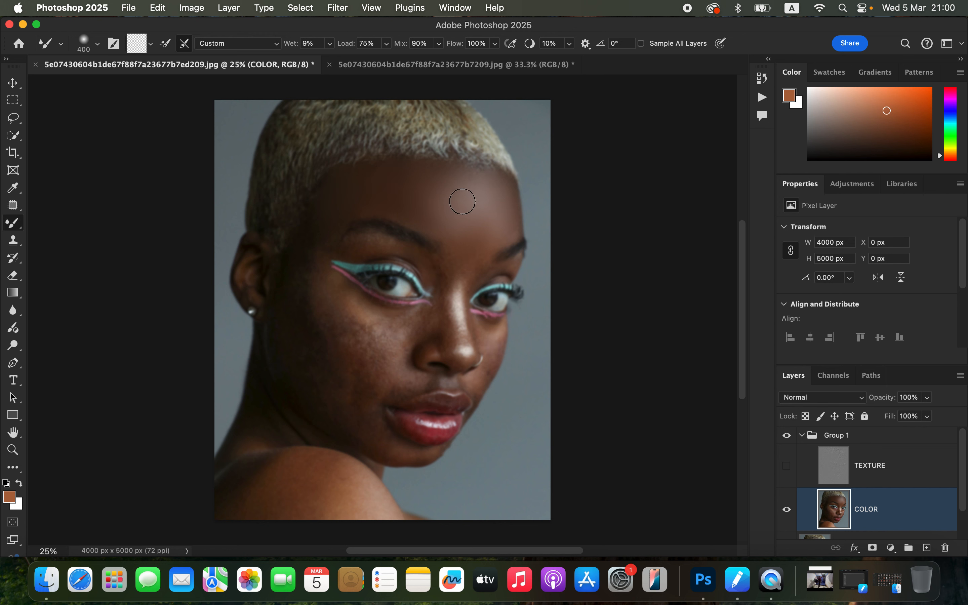
mouse_move(412, 180)
left_mouse_down()
mouse_move(374, 184)
mouse_move(329, 223)
left_mouse_up()
mouse_move(429, 217)
left_mouse_down()
mouse_move(461, 250)
mouse_move(478, 252)
mouse_move(506, 233)
mouse_move(496, 185)
left_mouse_up()
mouse_move(404, 198)
left_mouse_down()
mouse_move(373, 198)
mouse_move(384, 205)
left_mouse_up()
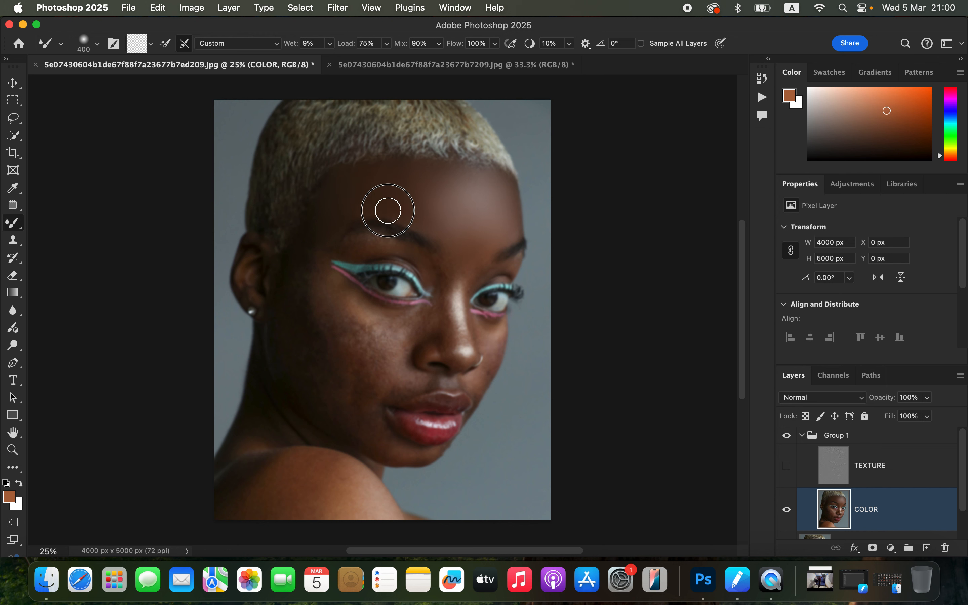
mouse_move(486, 236)
left_mouse_down()
mouse_move(506, 204)
mouse_move(501, 189)
mouse_move(444, 179)
left_mouse_up()
left_click_drag(437, 199, 437, 206)
Step: Blend the skin tones from the temple beside the ear-side eye down across the cheek with the 400-pixel Mixer Brush
mouse_move(337, 201)
left_mouse_down()
mouse_move(307, 237)
mouse_move(333, 213)
mouse_move(320, 207)
mouse_move(306, 235)
mouse_move(316, 242)
mouse_move(334, 221)
mouse_move(307, 254)
left_mouse_up()
key("bracketright")
key("bracketright")
mouse_move(313, 246)
left_mouse_down()
mouse_move(305, 290)
mouse_move(302, 261)
mouse_move(292, 290)
left_mouse_up()
mouse_move(300, 327)
left_mouse_down()
mouse_move(342, 394)
mouse_move(309, 360)
mouse_move(305, 383)
mouse_move(324, 358)
left_mouse_up()
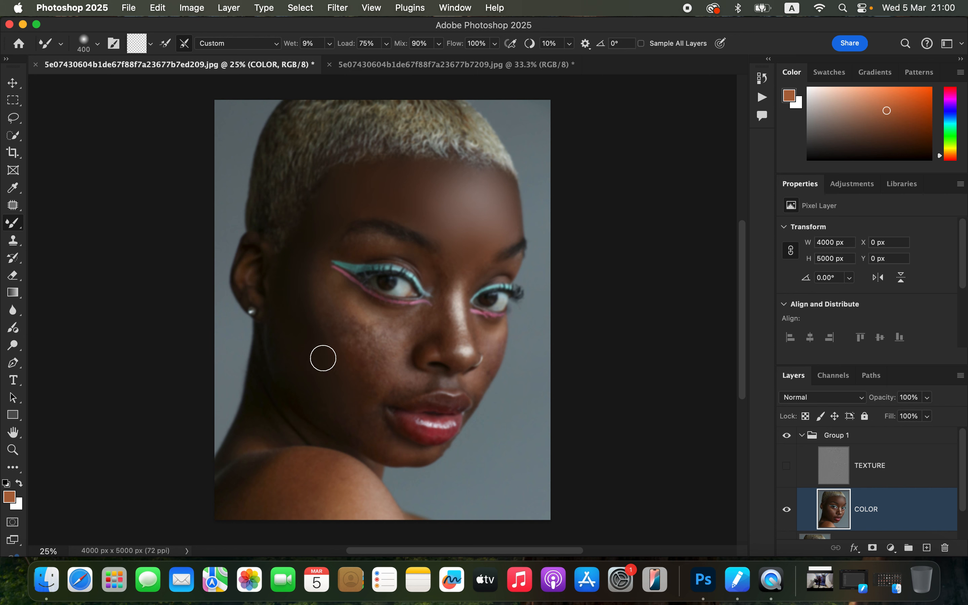
mouse_move(335, 319)
left_mouse_down()
mouse_move(320, 277)
mouse_move(333, 331)
mouse_move(341, 321)
mouse_move(346, 328)
mouse_move(317, 276)
mouse_move(339, 315)
mouse_move(340, 305)
mouse_move(372, 328)
mouse_move(361, 330)
mouse_move(359, 363)
mouse_move(352, 331)
mouse_move(336, 347)
left_mouse_up()
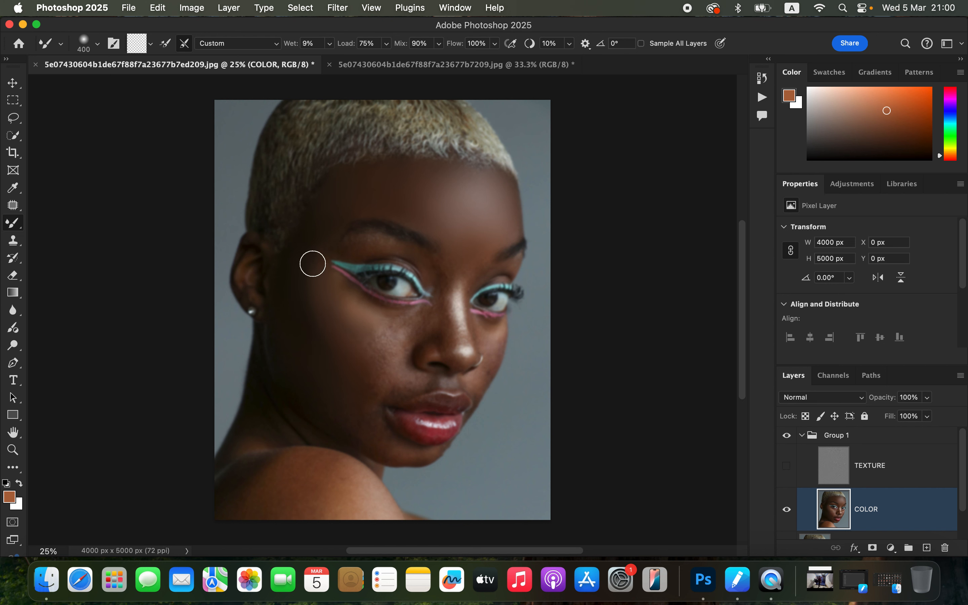
mouse_move(321, 332)
left_mouse_down()
mouse_move(310, 265)
mouse_move(304, 282)
mouse_move(333, 356)
mouse_move(311, 258)
mouse_move(316, 316)
mouse_move(354, 350)
mouse_move(365, 348)
mouse_move(359, 334)
mouse_move(379, 344)
left_mouse_up()
Step: Soften the ear-side cheek with a 600-pixel Mixer Brush, and blend around the mouth corner and upper lip at 400 pixels
key("bracketright")
key("bracketright")
key("bracketright")
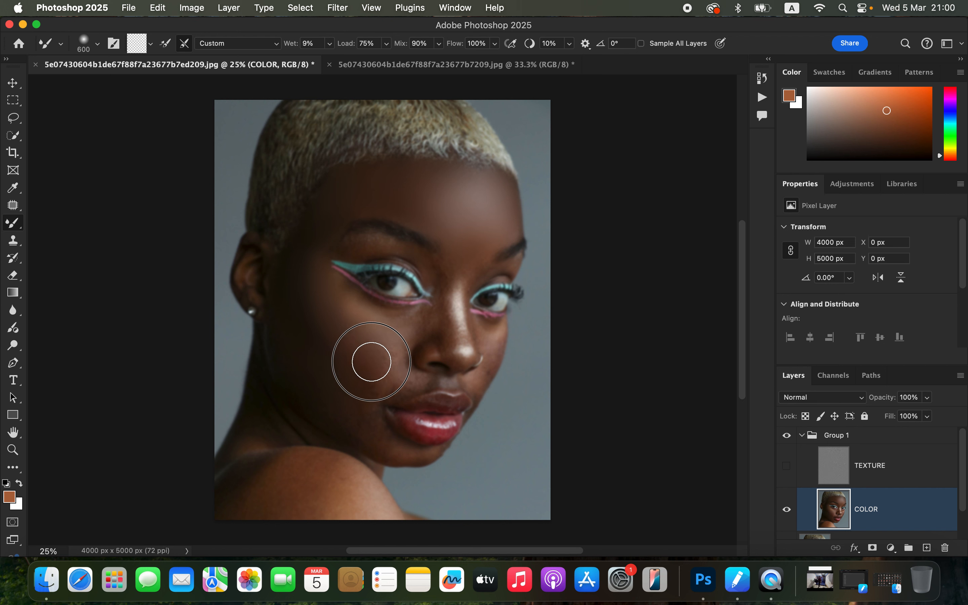
key("bracketleft")
key("bracketleft")
key("bracketleft")
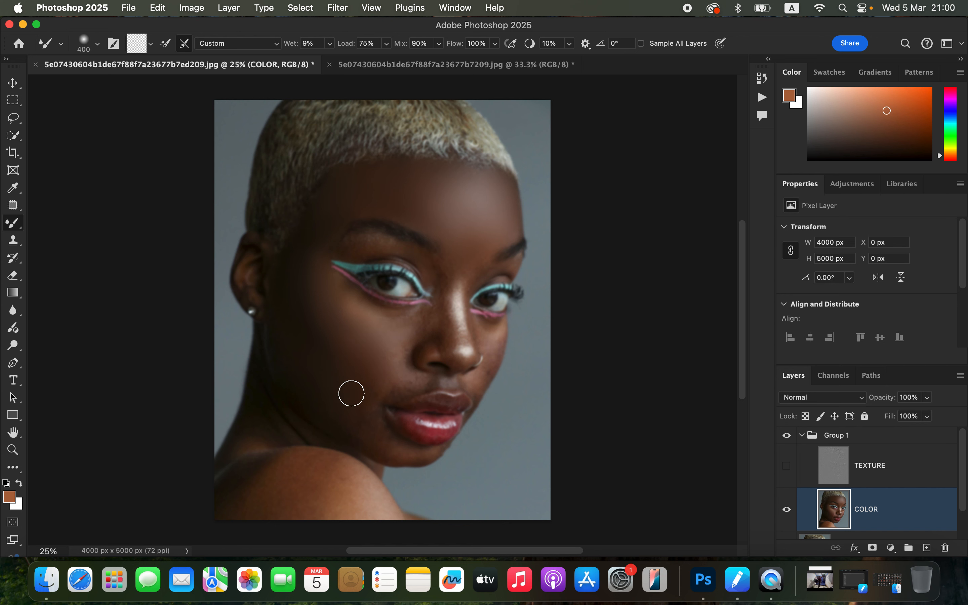
mouse_move(366, 418)
left_mouse_down()
mouse_move(383, 446)
mouse_move(354, 380)
mouse_move(374, 400)
mouse_move(308, 379)
mouse_move(346, 431)
mouse_move(320, 367)
mouse_move(316, 322)
mouse_move(329, 307)
mouse_move(405, 334)
mouse_move(414, 327)
mouse_move(398, 375)
left_mouse_up()
mouse_move(421, 382)
left_mouse_down()
mouse_move(391, 393)
mouse_move(401, 391)
mouse_move(398, 373)
mouse_move(384, 397)
left_mouse_up()
Step: Even out the nose bridge and both cheeks on the COLOR layer, reducing the Mixer Brush to 200 pixels for tight areas
mouse_move(433, 264)
left_mouse_down()
mouse_move(446, 331)
mouse_move(443, 295)
mouse_move(441, 323)
mouse_move(422, 320)
mouse_move(447, 321)
mouse_move(436, 265)
mouse_move(367, 243)
mouse_move(379, 240)
mouse_move(358, 243)
mouse_move(424, 257)
mouse_move(446, 290)
mouse_move(461, 262)
mouse_move(383, 243)
mouse_move(338, 251)
mouse_move(360, 242)
mouse_move(439, 276)
mouse_move(474, 261)
mouse_move(456, 287)
mouse_move(460, 336)
mouse_move(460, 289)
mouse_move(463, 315)
left_mouse_up()
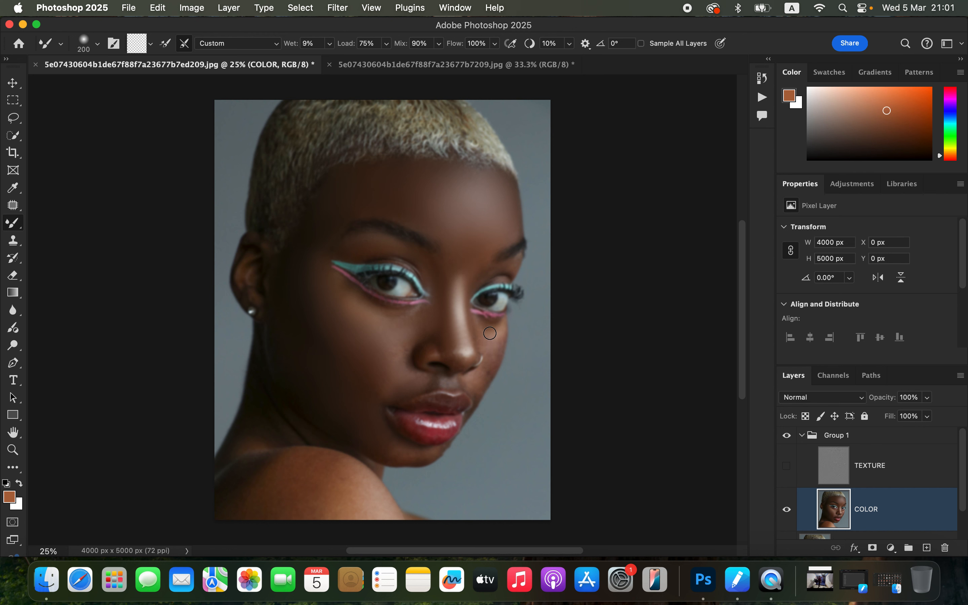
mouse_move(488, 338)
left_mouse_down()
mouse_move(481, 382)
mouse_move(488, 367)
mouse_move(470, 383)
mouse_move(476, 392)
mouse_move(443, 382)
mouse_move(387, 376)
left_mouse_up()
left_click_drag(350, 360, 371, 385)
mouse_move(399, 341)
left_mouse_down()
mouse_move(402, 352)
mouse_move(405, 334)
mouse_move(382, 318)
mouse_move(414, 325)
left_mouse_up()
mouse_move(386, 368)
left_mouse_down()
mouse_move(376, 385)
mouse_move(389, 391)
mouse_move(372, 381)
mouse_move(391, 447)
mouse_move(404, 451)
mouse_move(371, 431)
left_mouse_up()
left_click_drag(353, 328, 342, 311)
Step: Blend the temple, shoulder and forehead, touch up the far cheek and upper lip area, and show the TEXTURE layer
mouse_move(316, 237)
left_mouse_down()
mouse_move(343, 201)
mouse_move(320, 228)
left_mouse_up()
mouse_move(240, 504)
left_mouse_down()
mouse_move(268, 494)
mouse_move(307, 504)
mouse_move(316, 489)
mouse_move(358, 499)
mouse_move(316, 468)
mouse_move(372, 511)
mouse_move(319, 512)
mouse_move(258, 492)
mouse_move(260, 480)
mouse_move(309, 476)
mouse_move(269, 425)
left_mouse_up()
mouse_move(339, 208)
left_mouse_down()
mouse_move(330, 210)
mouse_move(434, 195)
mouse_move(487, 258)
left_mouse_up()
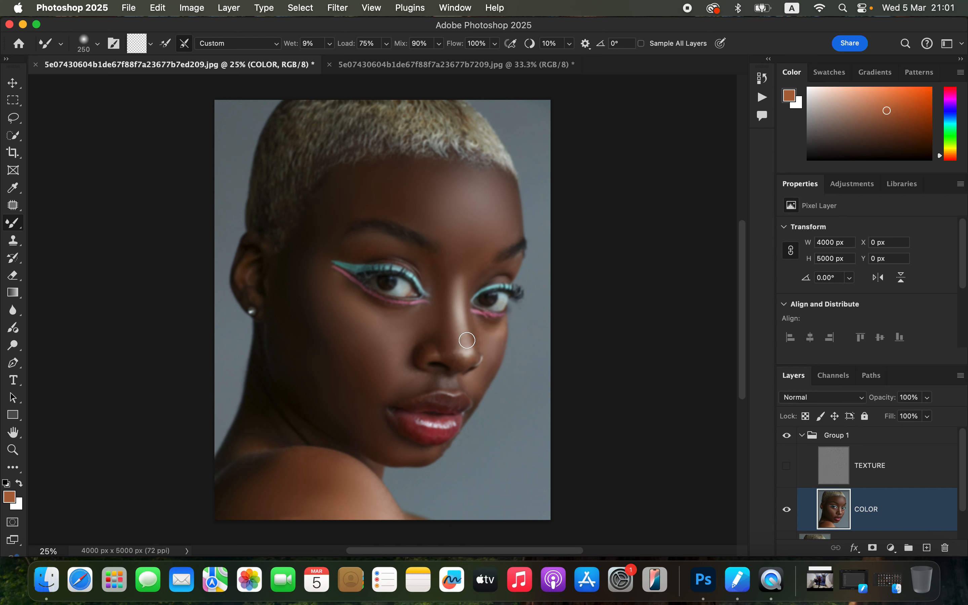
left_click_drag(478, 330, 495, 349)
mouse_move(416, 391)
left_mouse_down()
mouse_move(426, 374)
mouse_move(382, 396)
left_mouse_up()
left_click(786, 466)
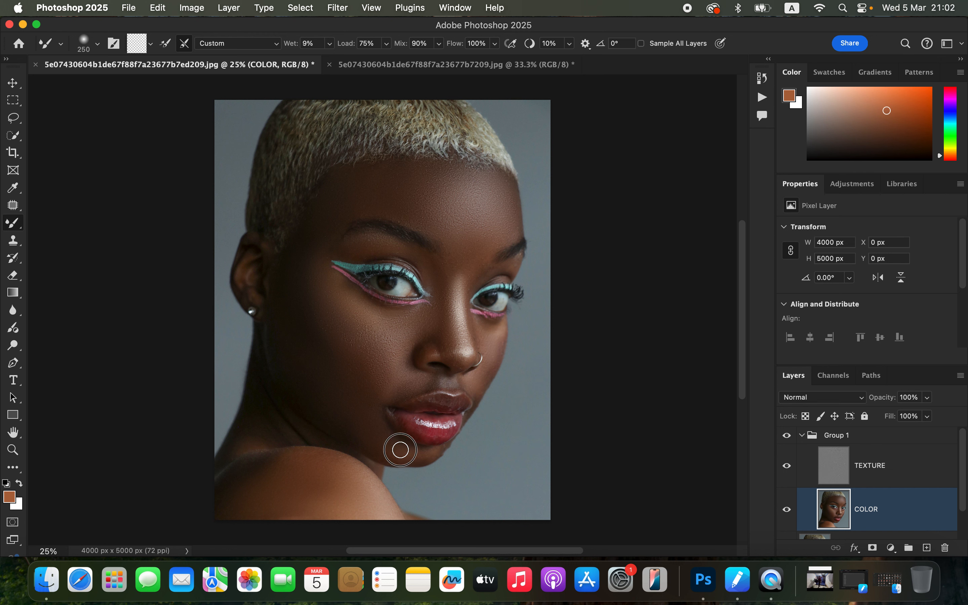
Step: Compare the portrait before and after retouching by repeatedly toggling the visibility of Group 1
left_click(790, 443)
left_click(789, 442)
left_click(790, 442)
left_click(791, 443)
left_click(790, 442)
left_click(791, 443)
left_click(792, 443)
left_click(792, 442)
left_click(793, 443)
left_click(794, 442)
left_click(793, 442)
left_click(792, 441)
left_click(790, 441)
left_click(790, 440)
left_click(790, 441)
left_click(790, 441)
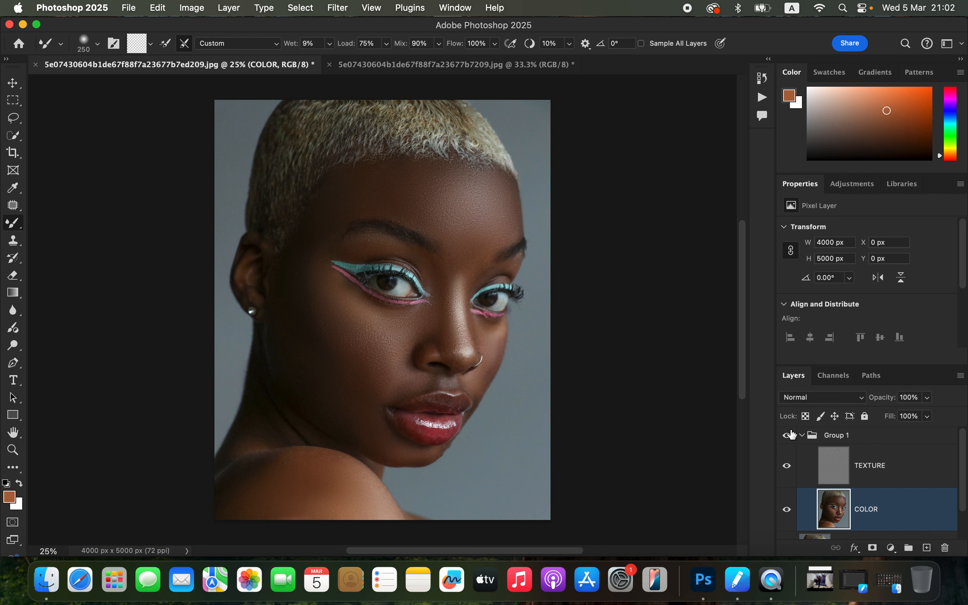